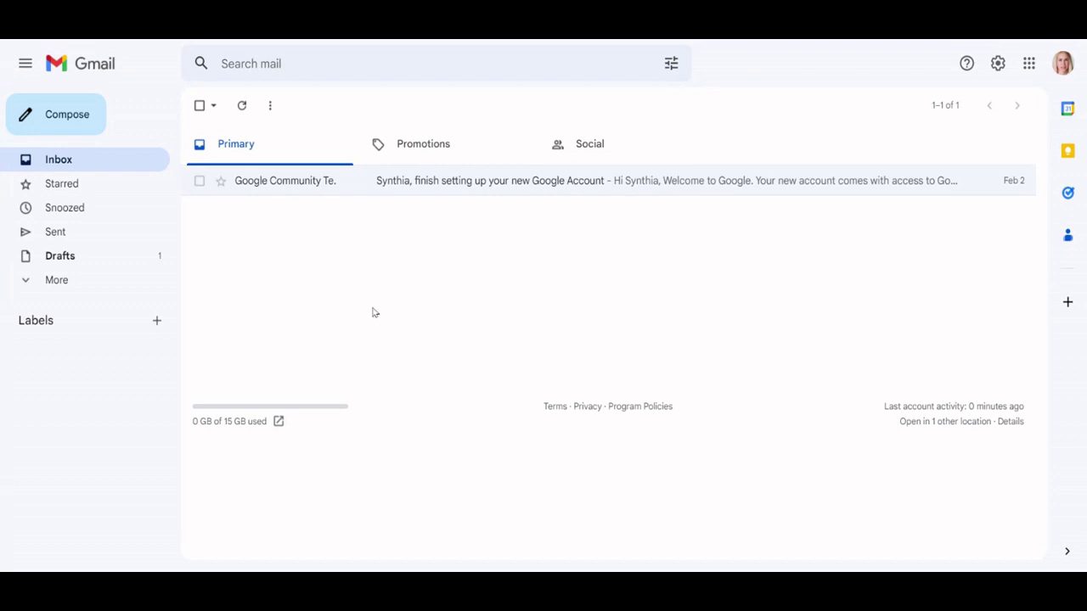
Step: Start a new email titled 'Interviews for friends' and place the cursor in the body
click(60, 112)
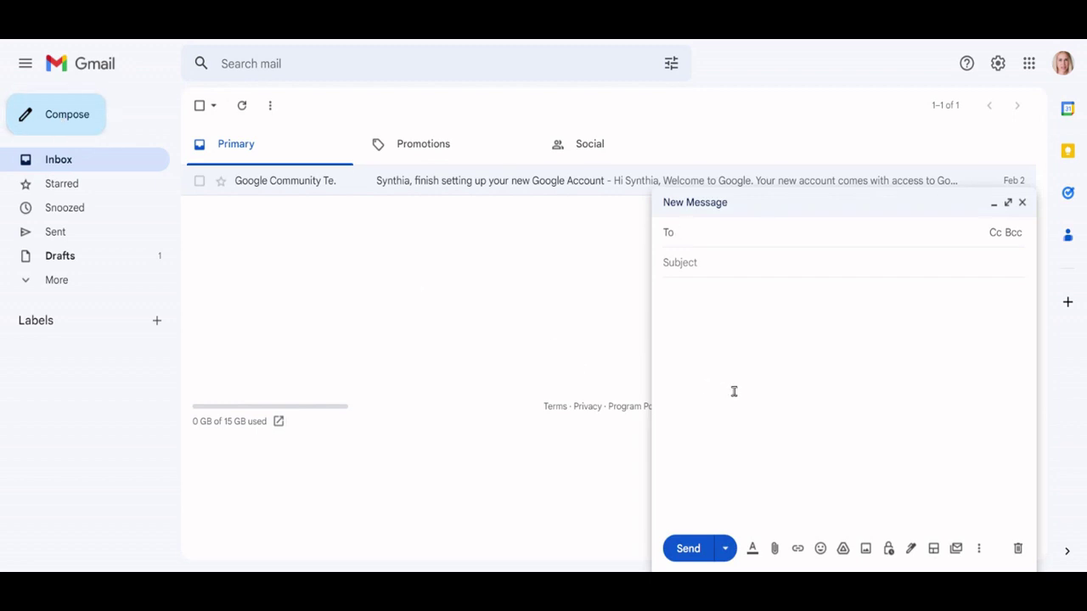
click(702, 263)
text(Interv)
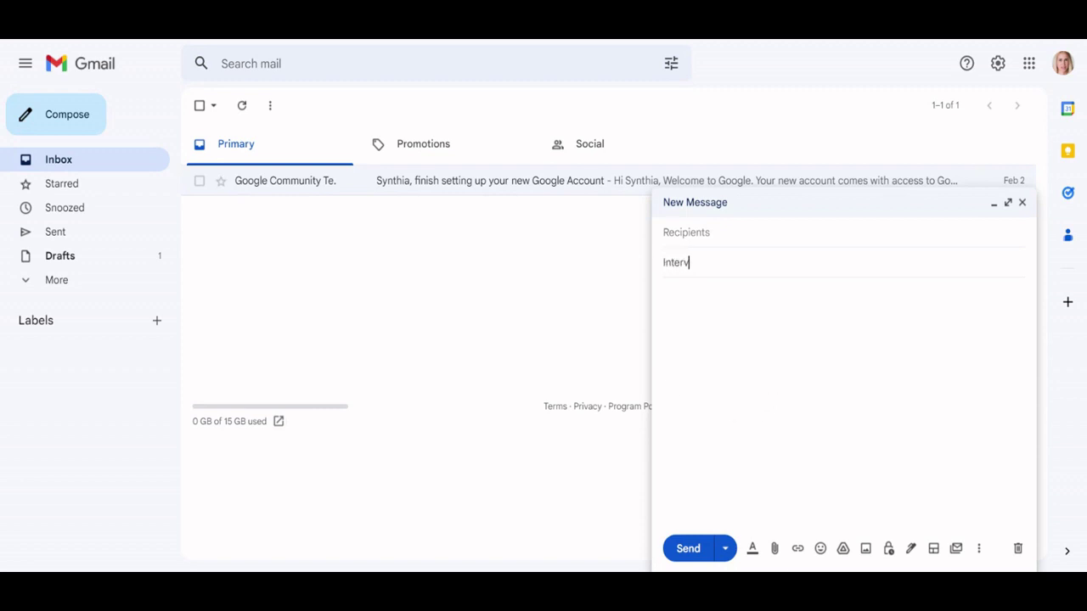
text(iews for friends)
click(695, 308)
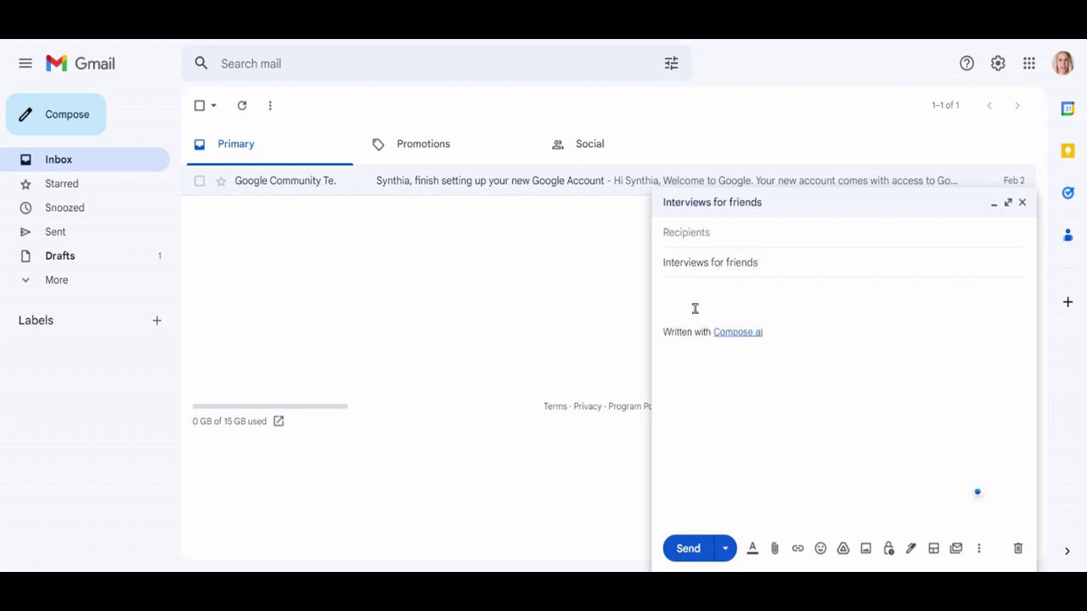
Step: Write the greeting 'Hi everyone,' on the first body line
key(Up)
text(Hi)
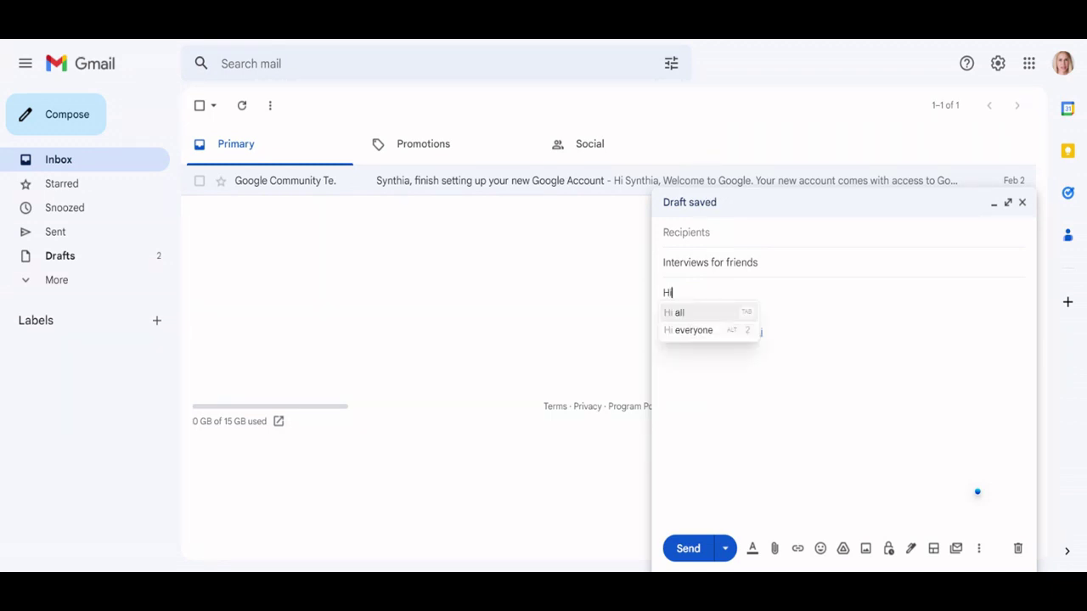
click(703, 330)
text(,)
key(Return)
key(Return)
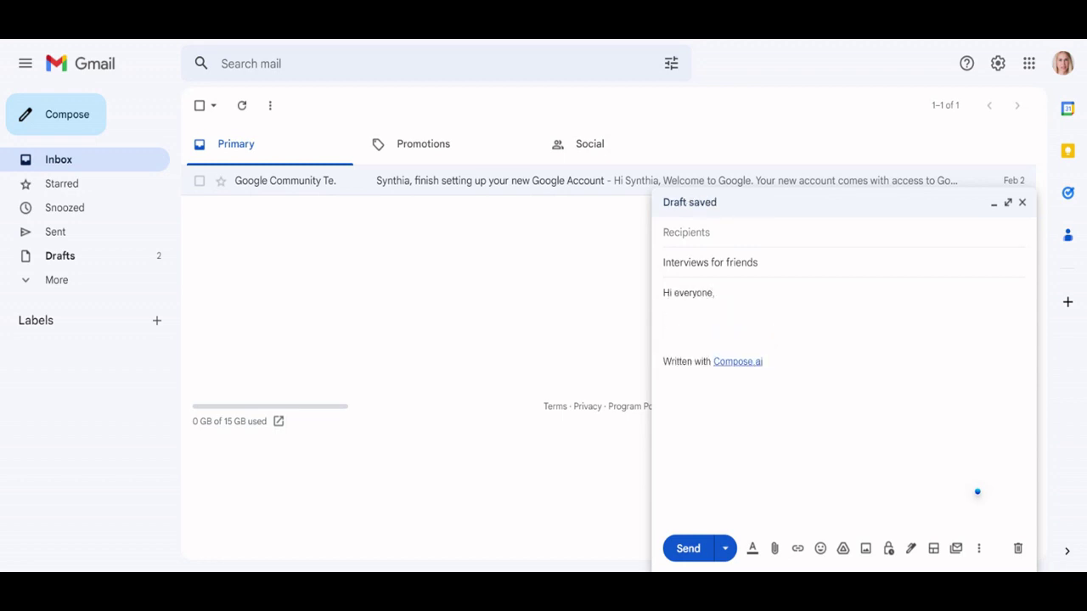
Step: Add 'I am looking for friends to interview so that I can go on holiday with them'
text(I am)
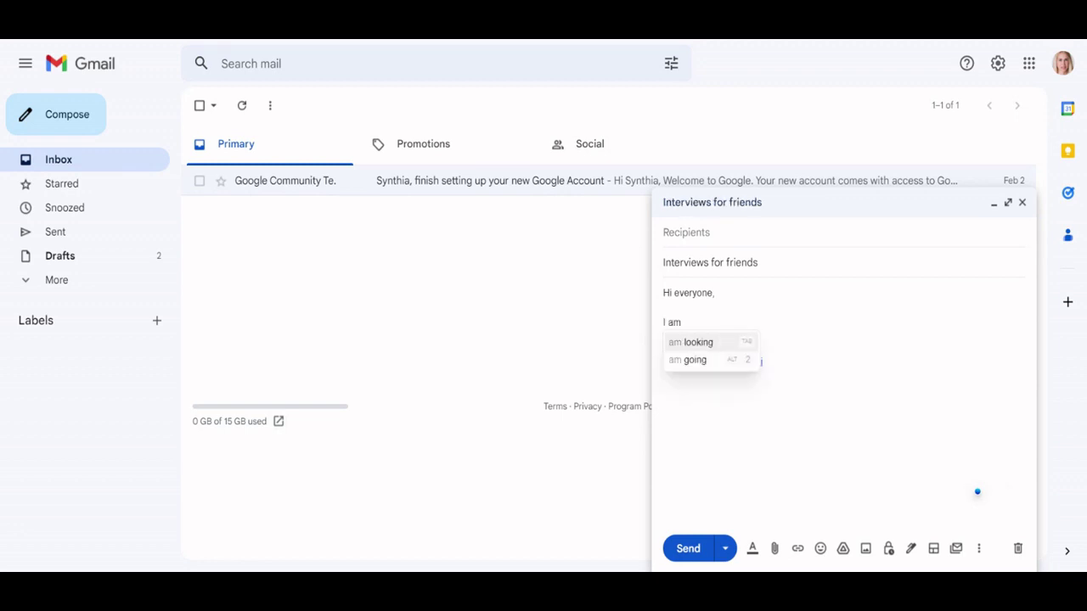
click(712, 343)
click(723, 362)
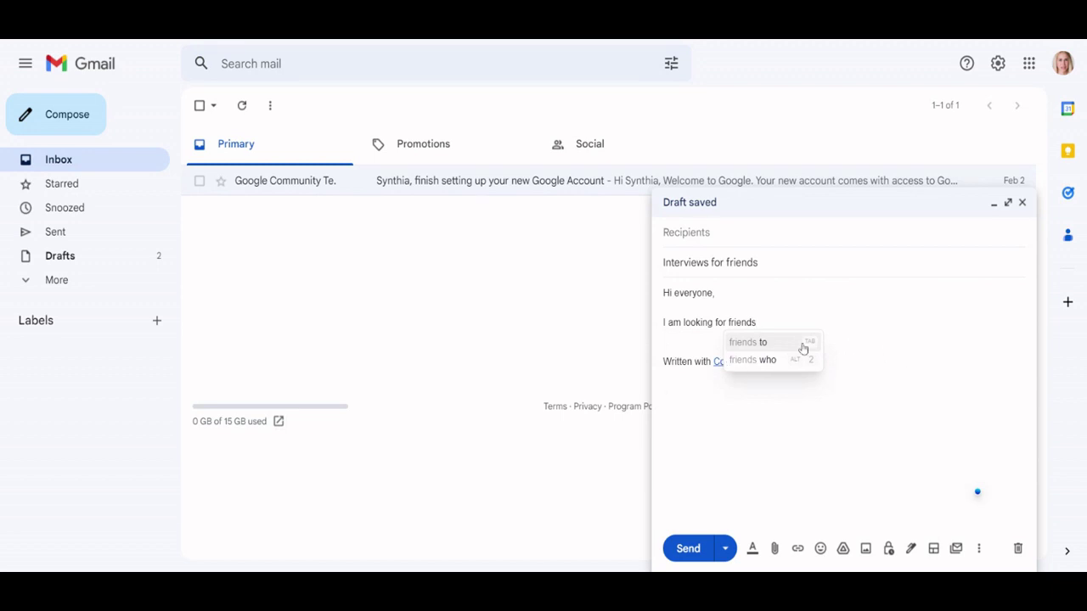
click(773, 347)
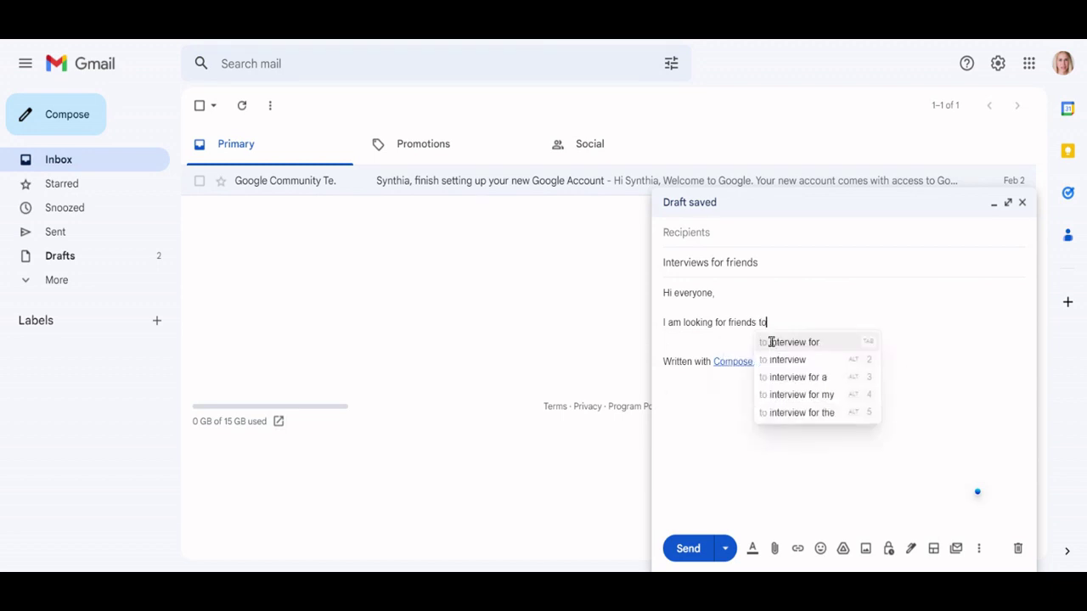
text(inter)
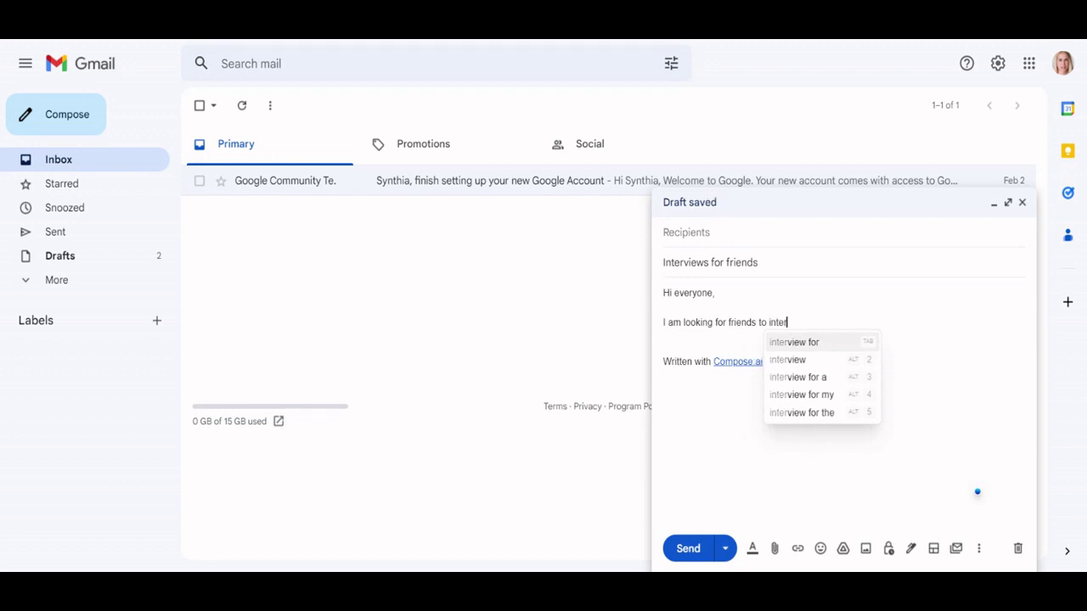
text(view)
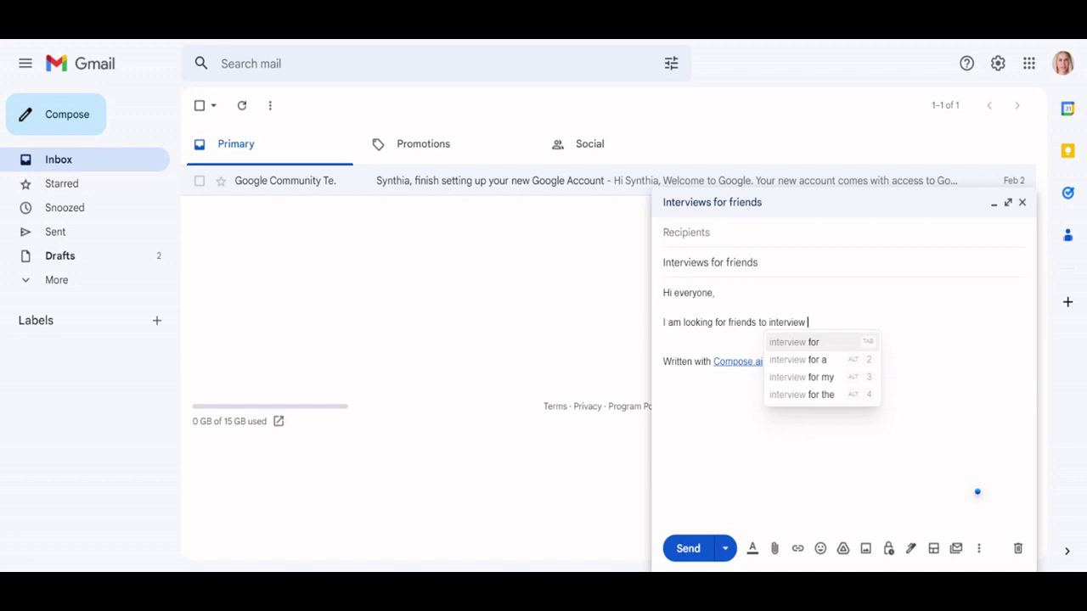
text( so)
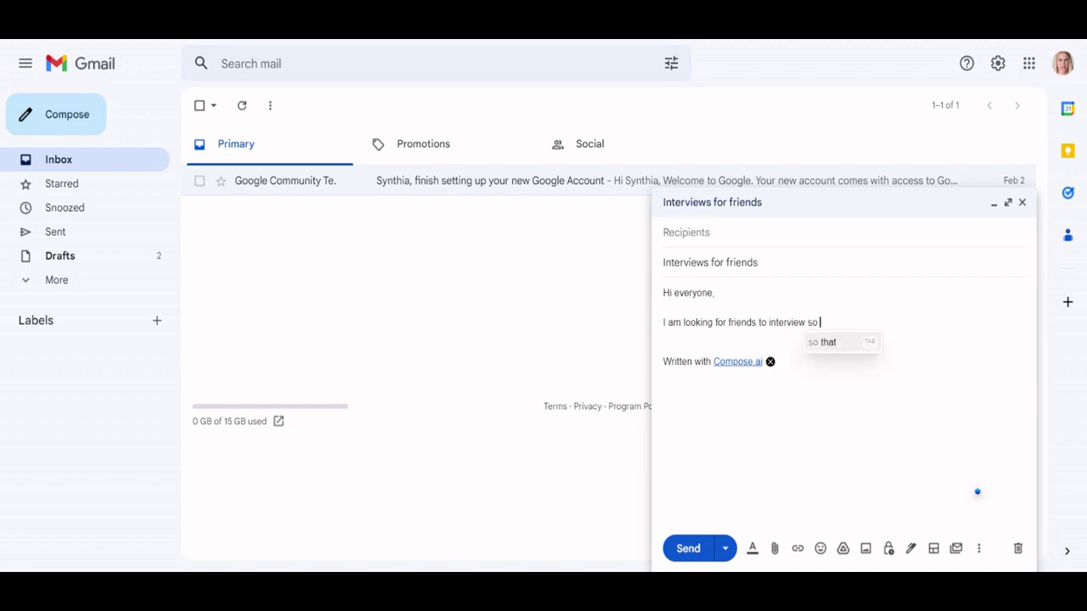
click(853, 351)
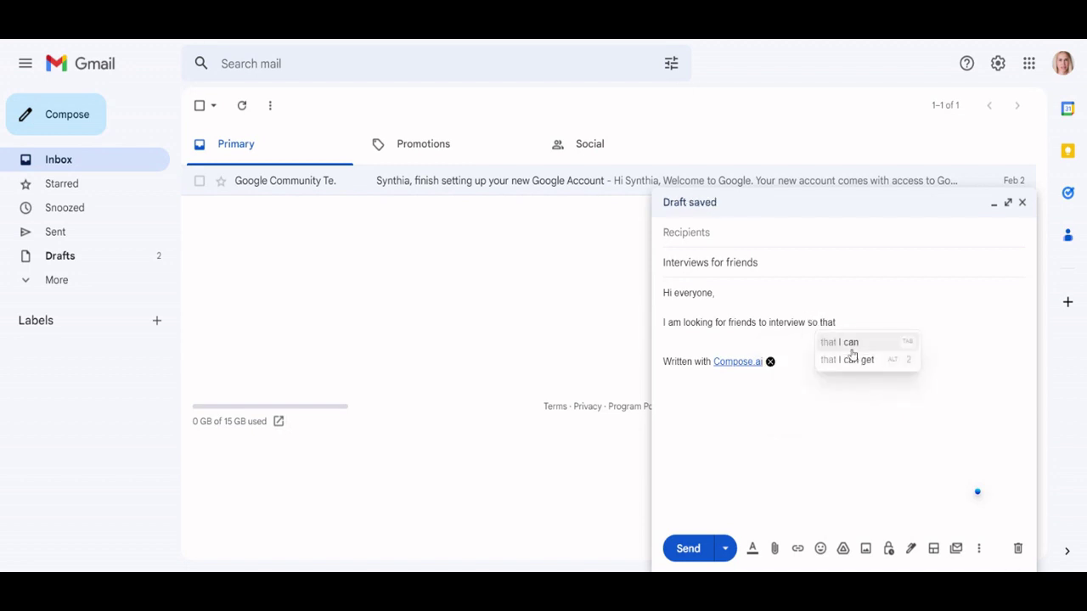
click(843, 343)
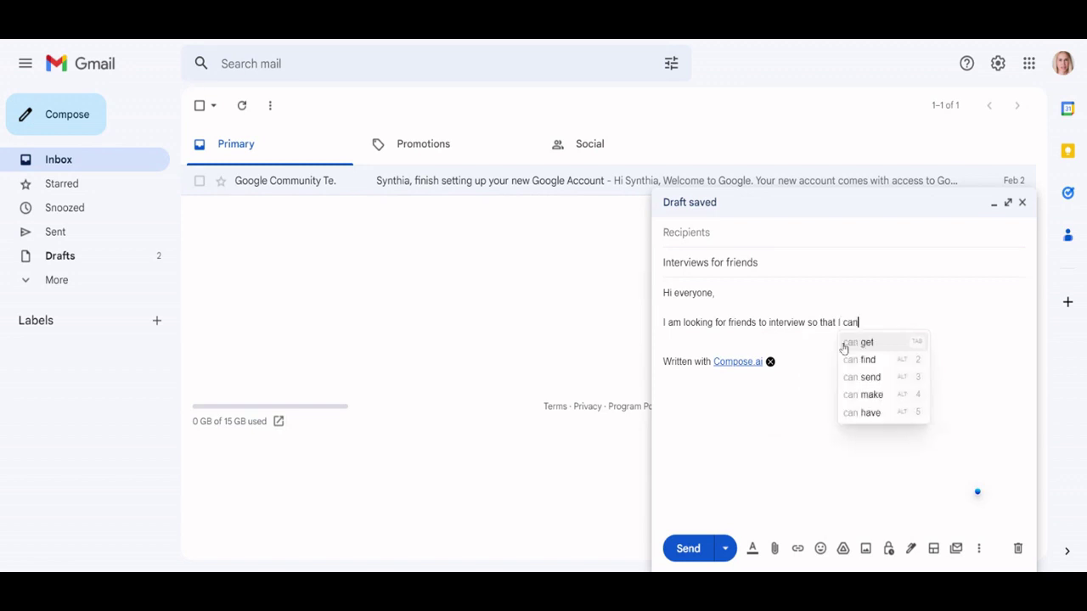
text(go)
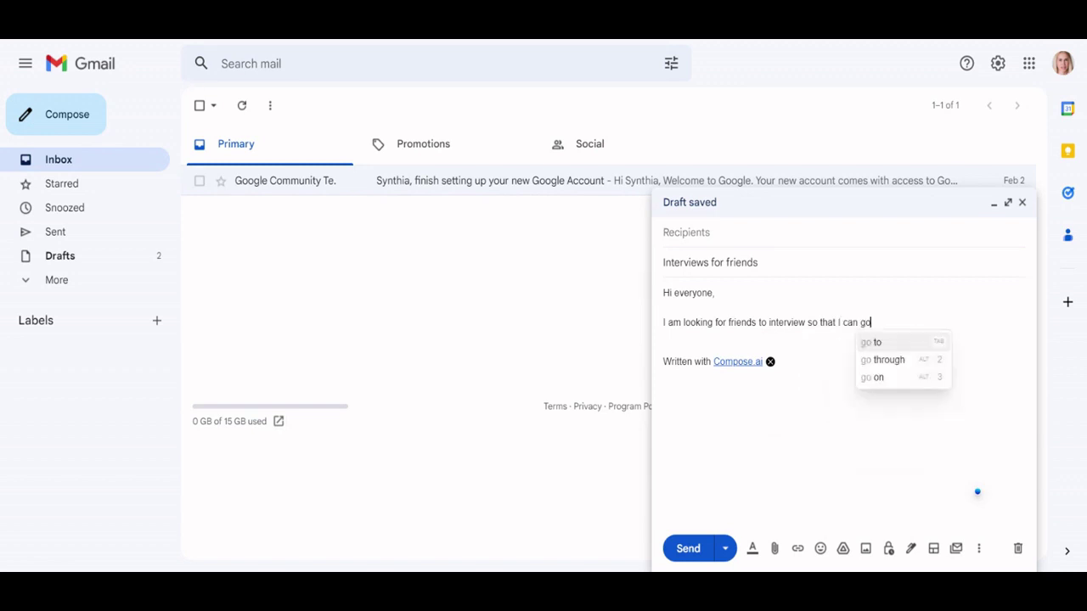
text( on h)
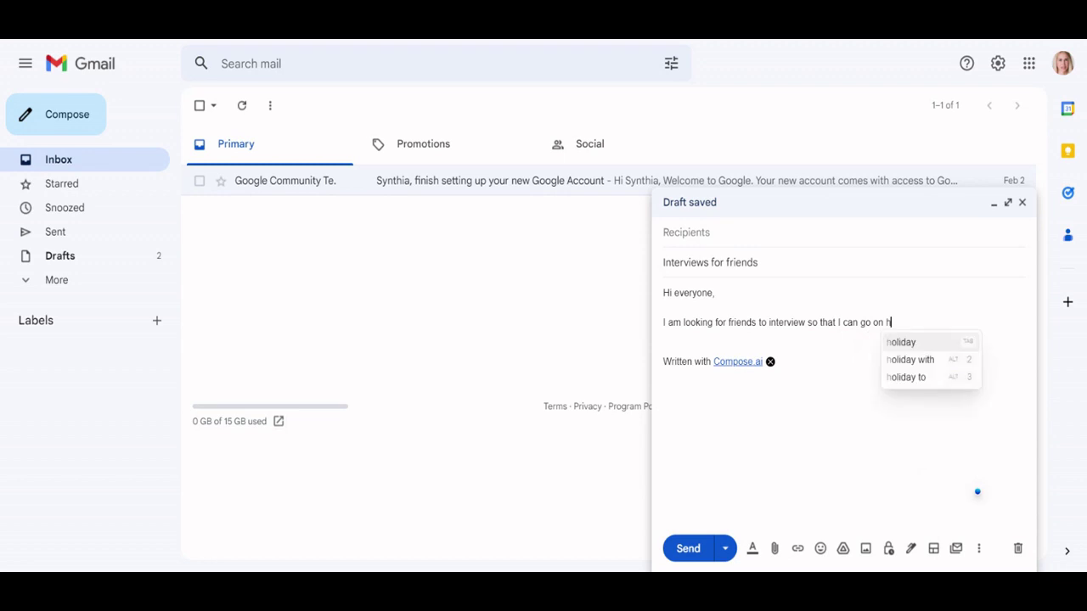
text(oliday with the)
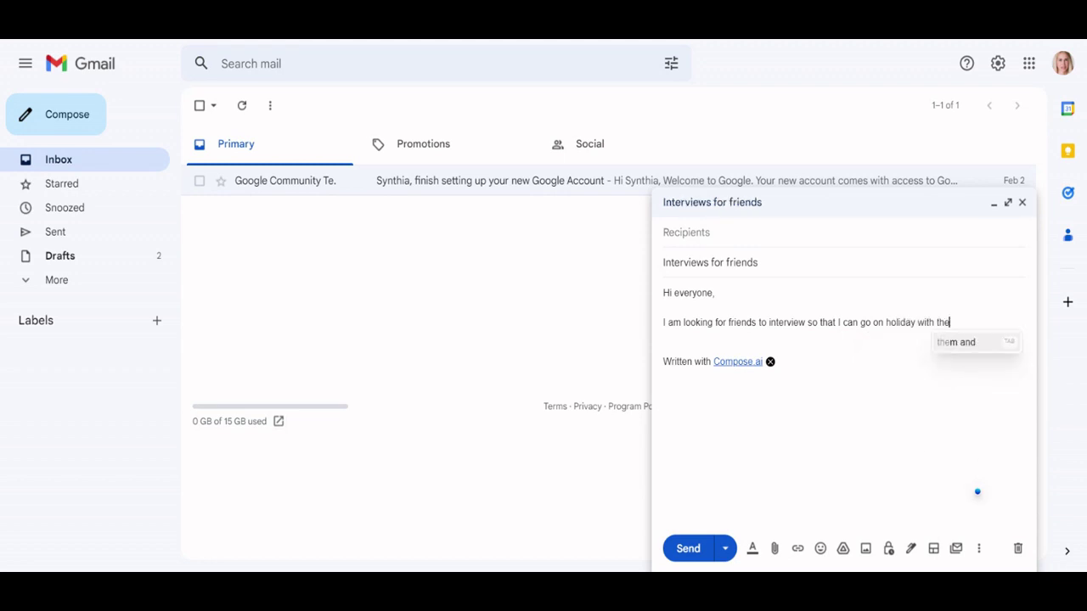
text(m)
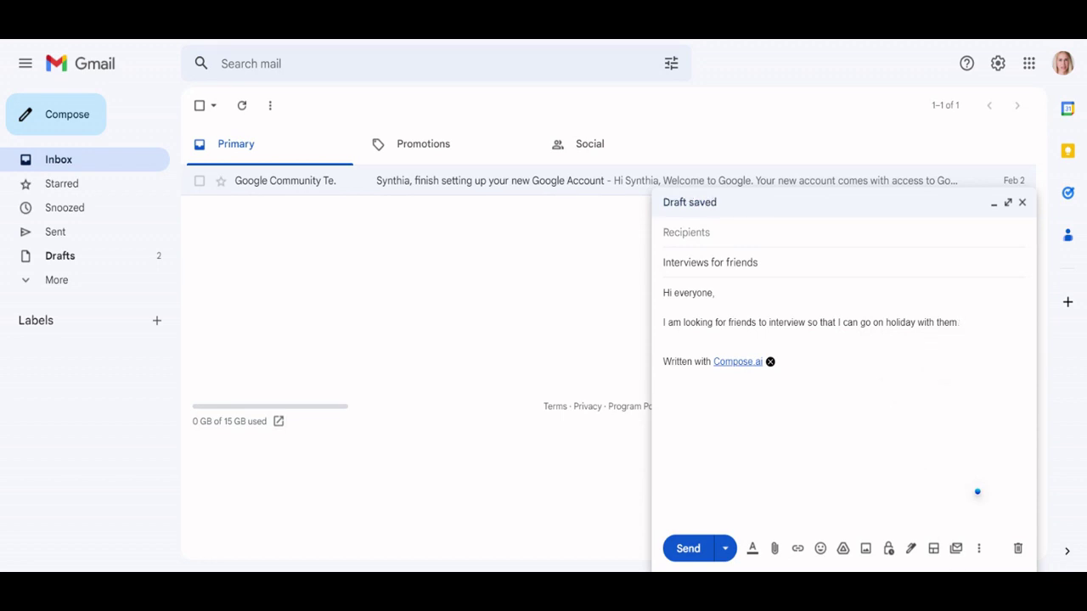
key(Return)
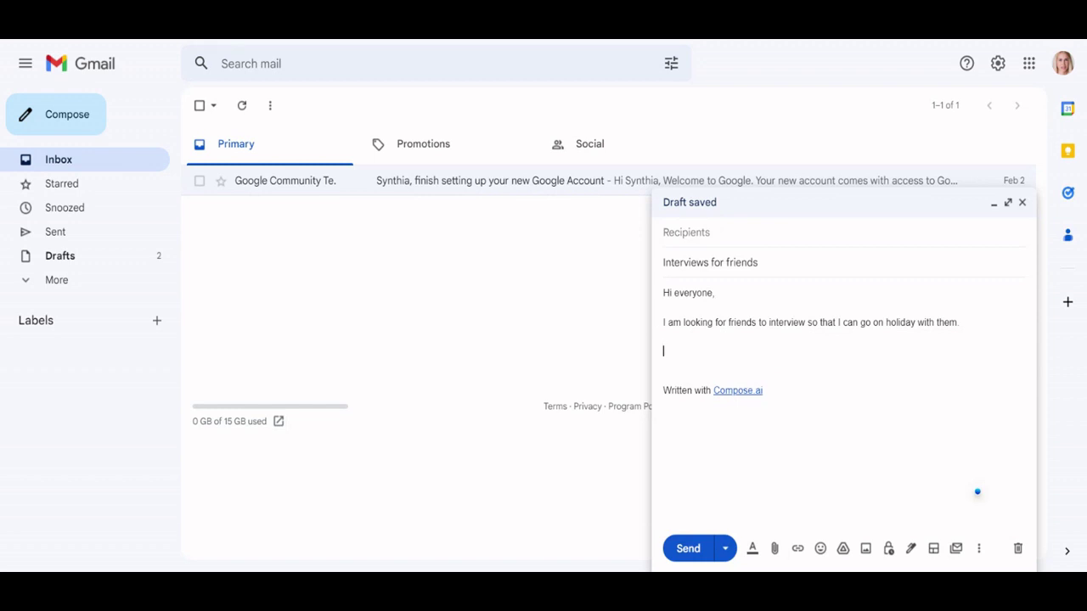
Step: Add the line 'These are the questions I am asking' with a capital T, then start a '//' AI prompt
text(these a)
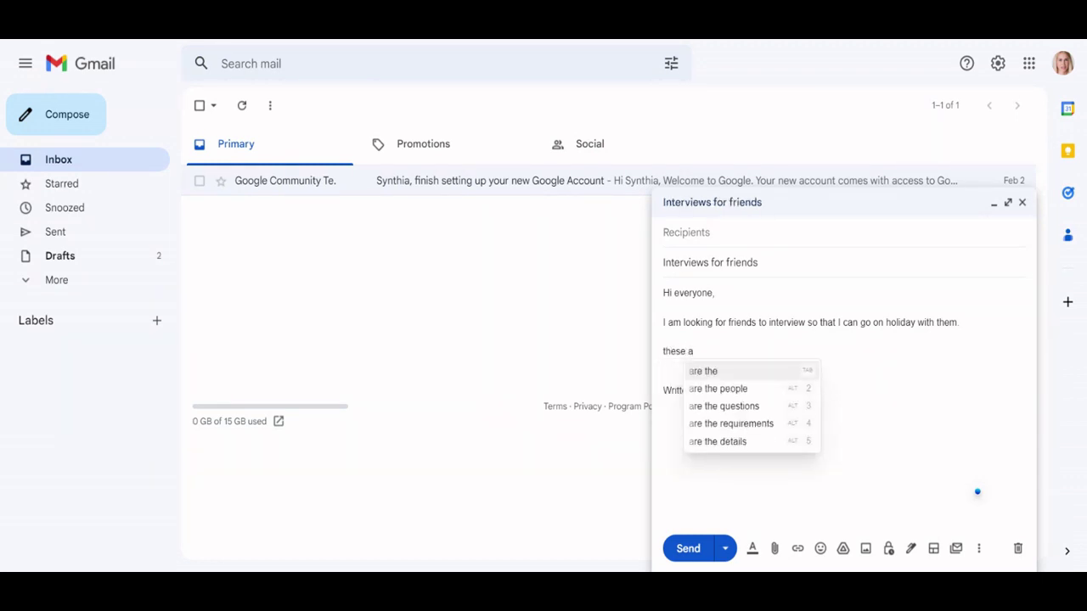
click(755, 406)
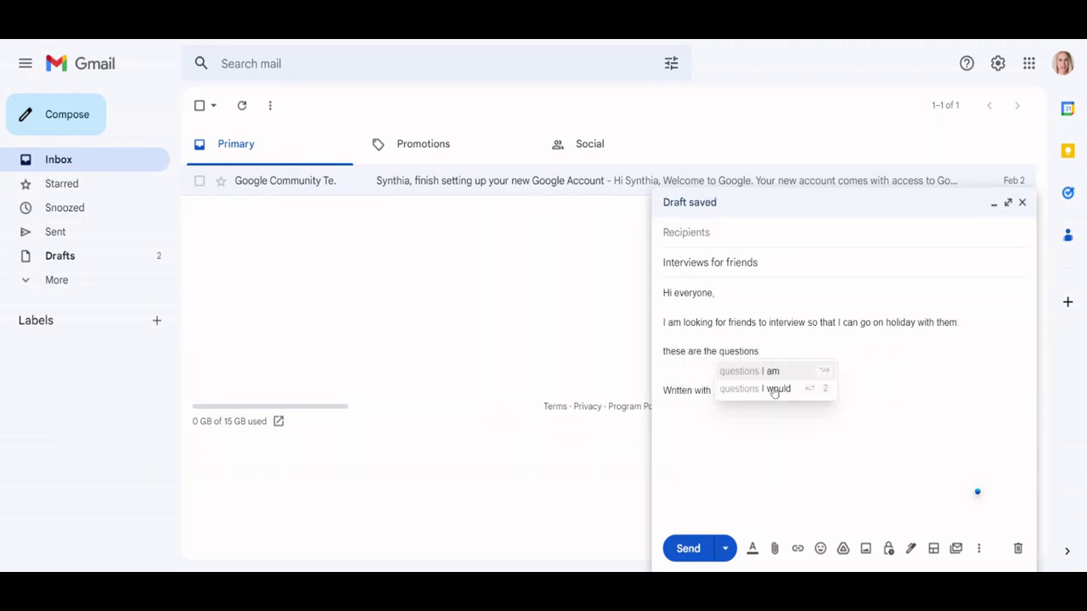
click(664, 352)
key(Delete)
text(T)
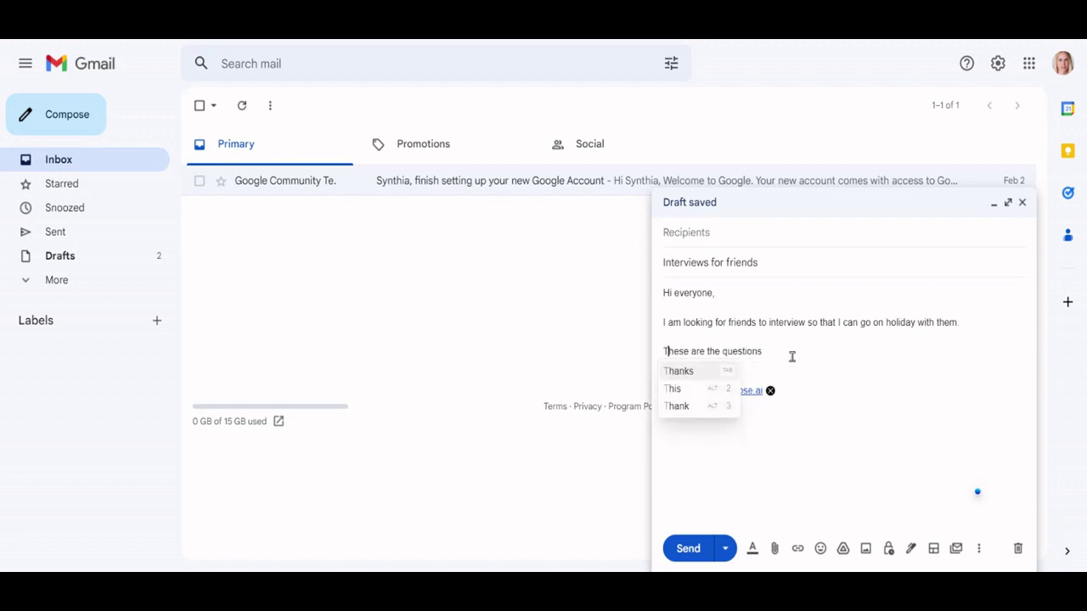
click(791, 357)
text(I am)
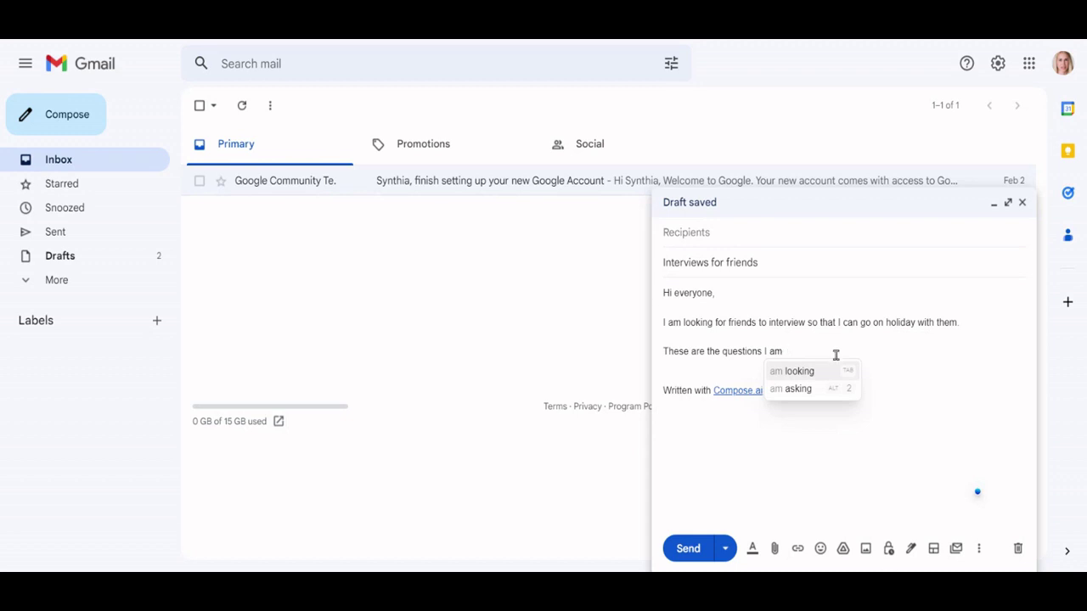
click(806, 389)
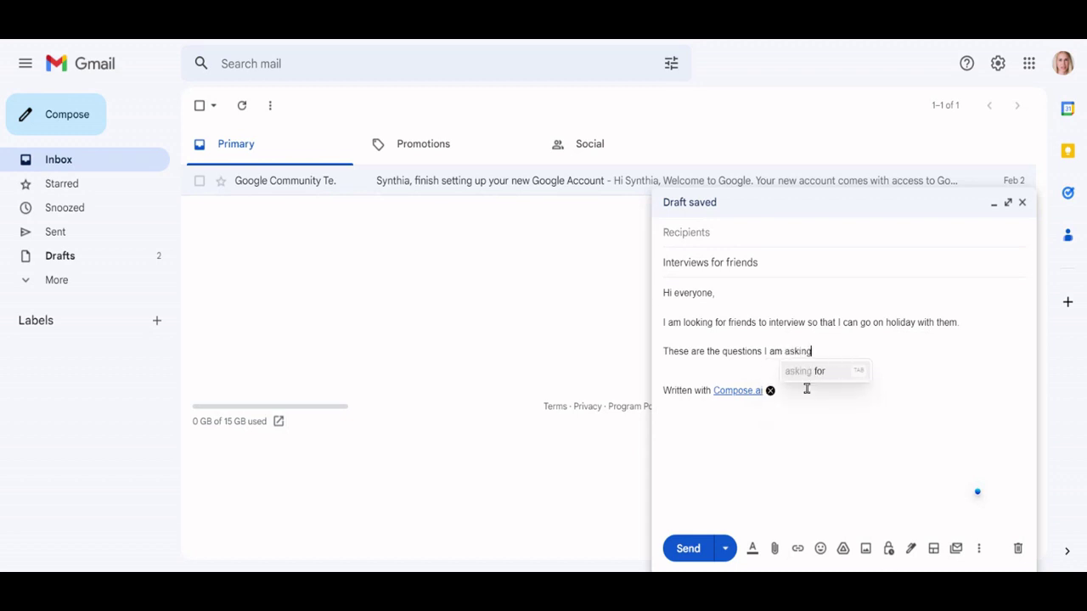
key(Return)
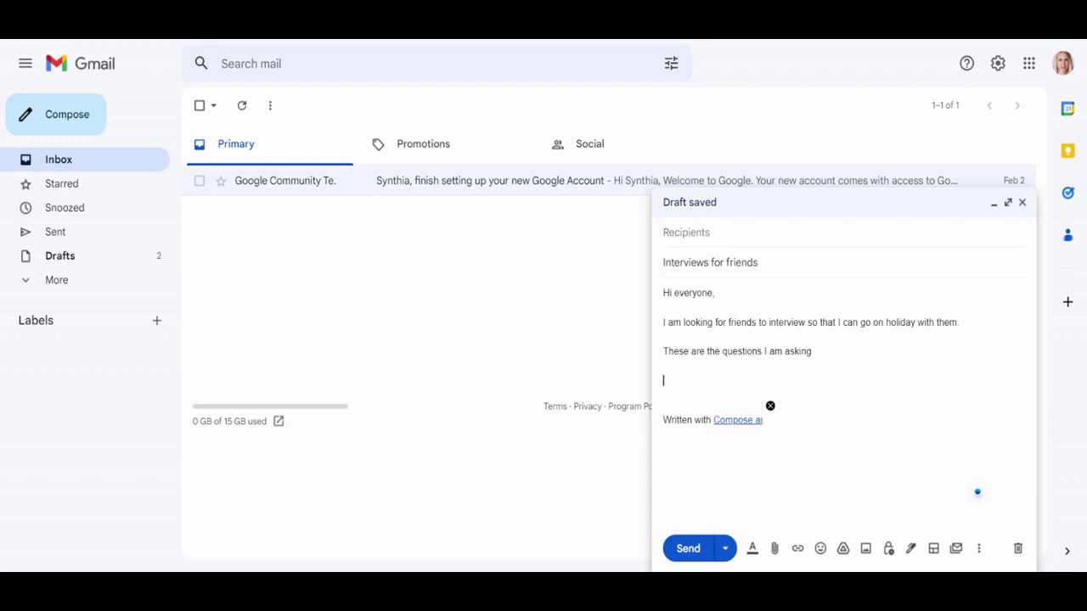
text(//)
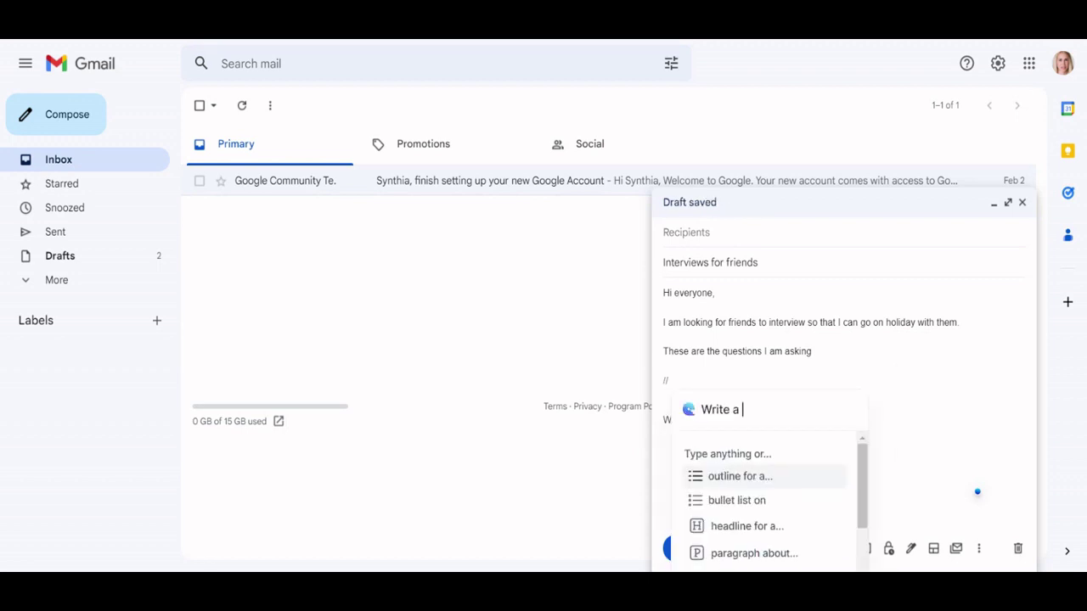
Step: Generate a Compose.ai list from the prompt 'Write a bullet list on good interview questions'
click(752, 500)
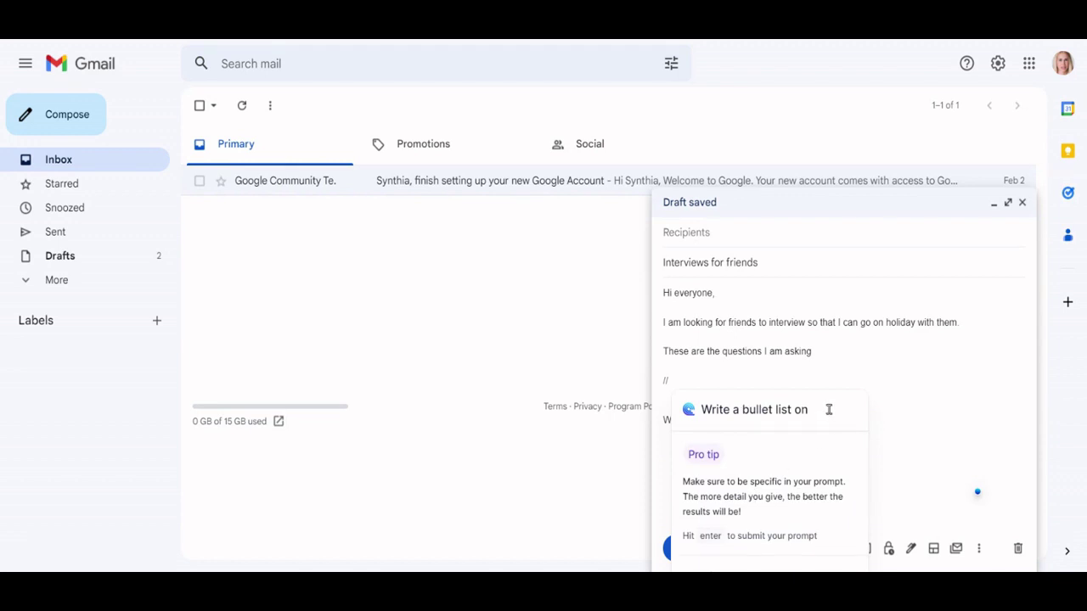
text(good int)
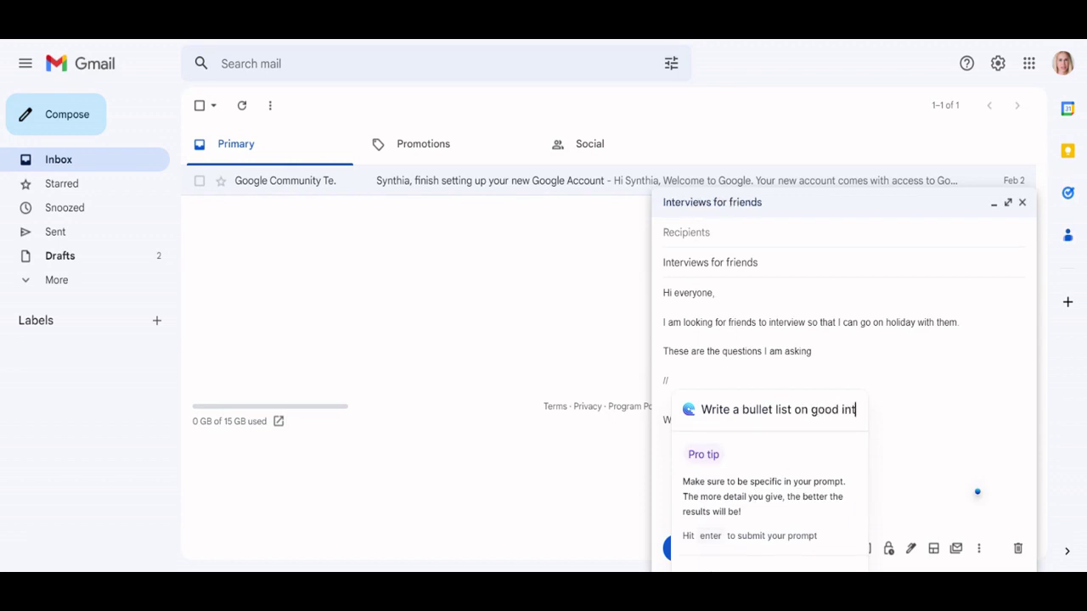
text(erview quesions)
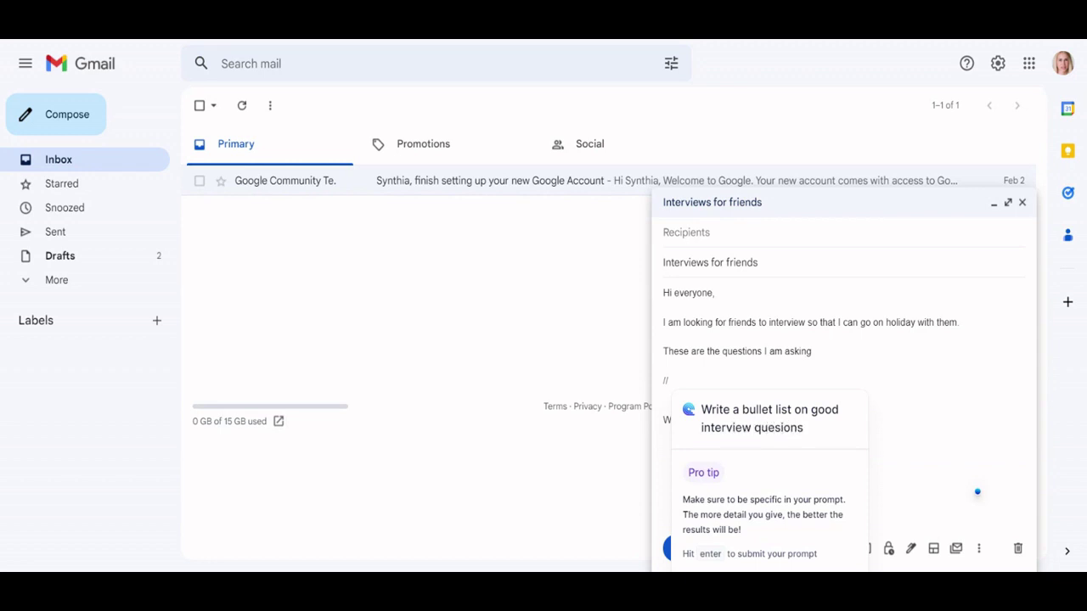
click(778, 427)
text(t)
click(825, 422)
key(Return)
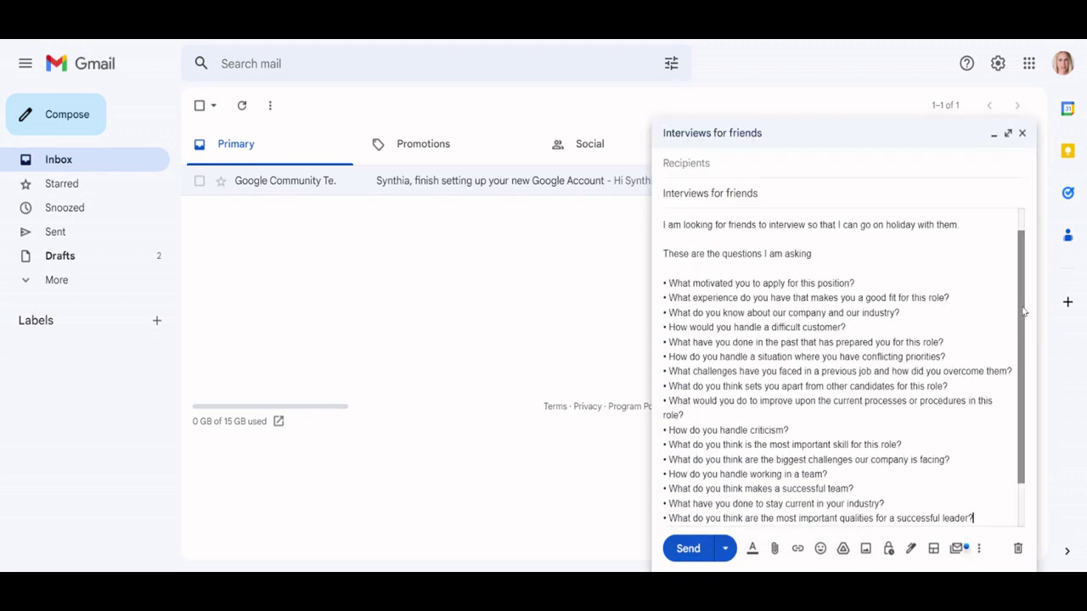
drag(1023, 301, 1020, 313)
Step: Switch the draft to full-screen compose and scroll through the interview question list
click(1007, 133)
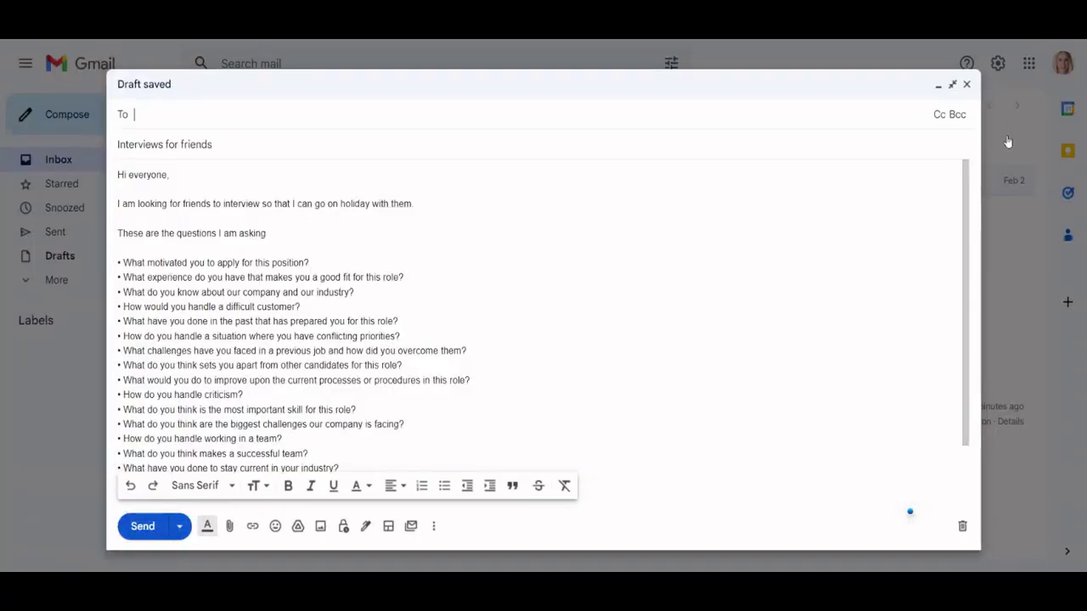
drag(965, 215, 965, 237)
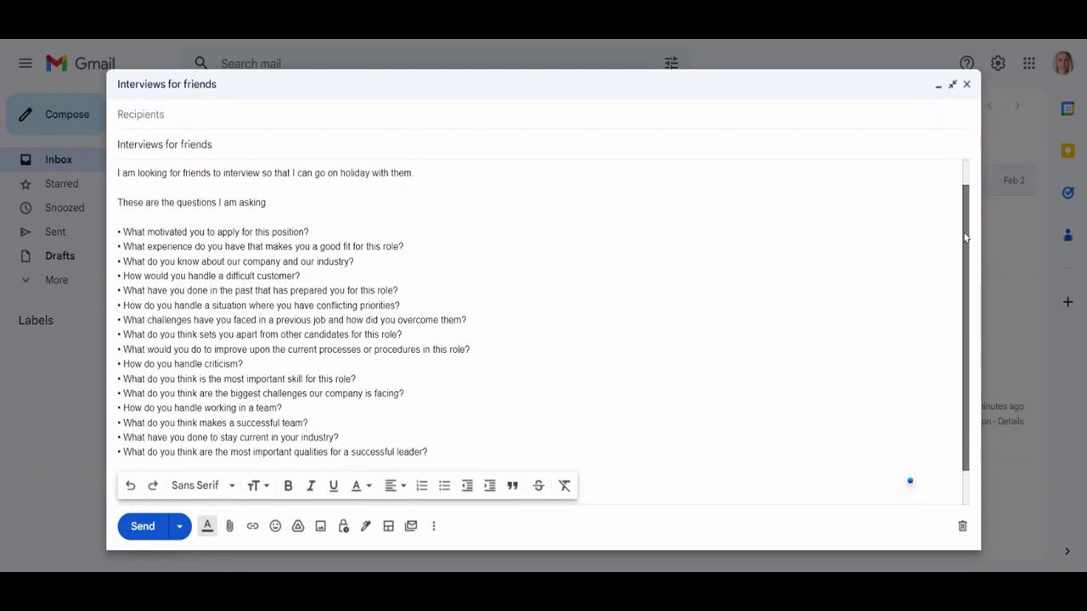
drag(965, 237, 962, 266)
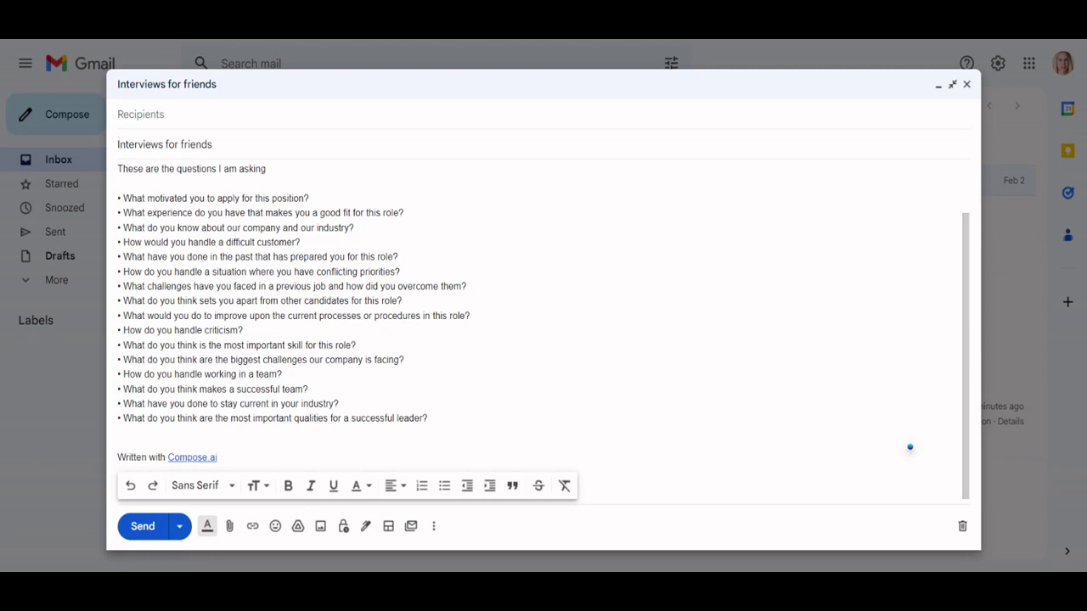
Step: Below the question list, begin 'We will be going to Brazil', correcting the typos 'wil' and 'o'
click(471, 413)
key(Return)
key(Return)
key(Return)
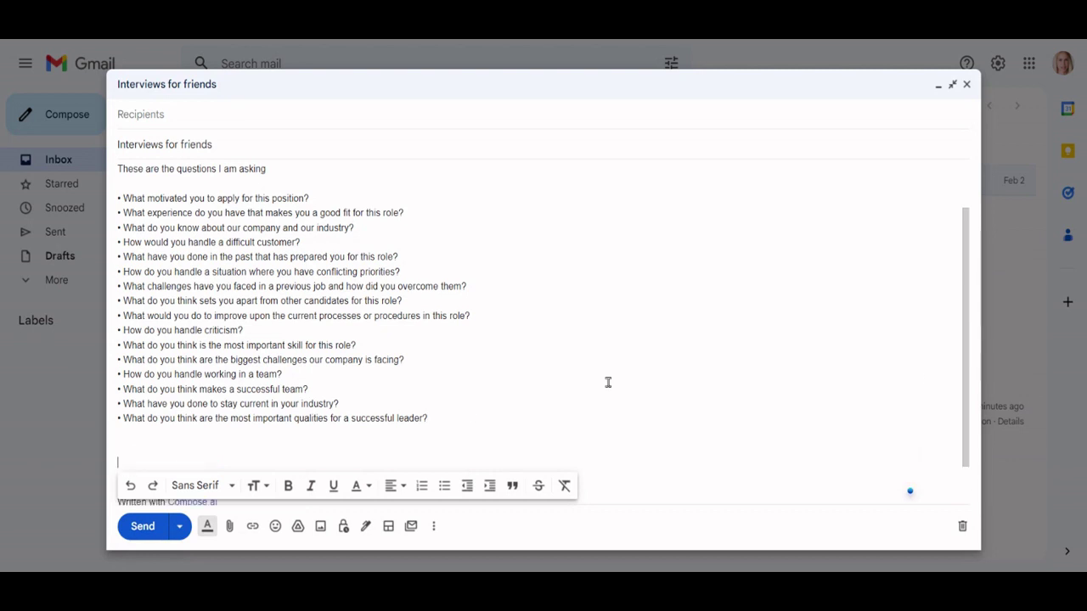
scroll(790, 368, down, 2)
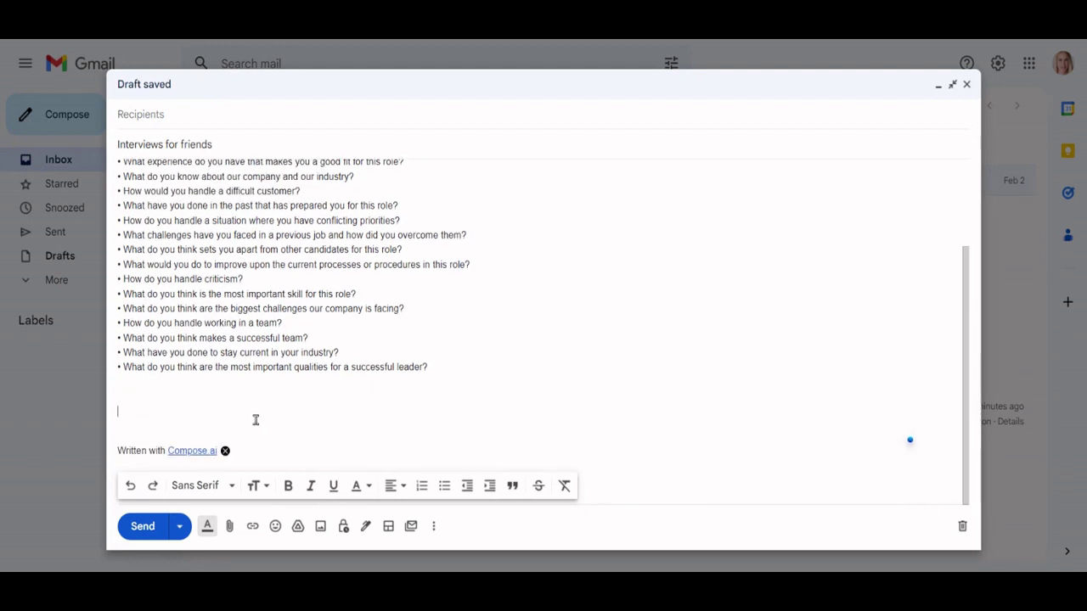
text(We wil be going o Brazil i)
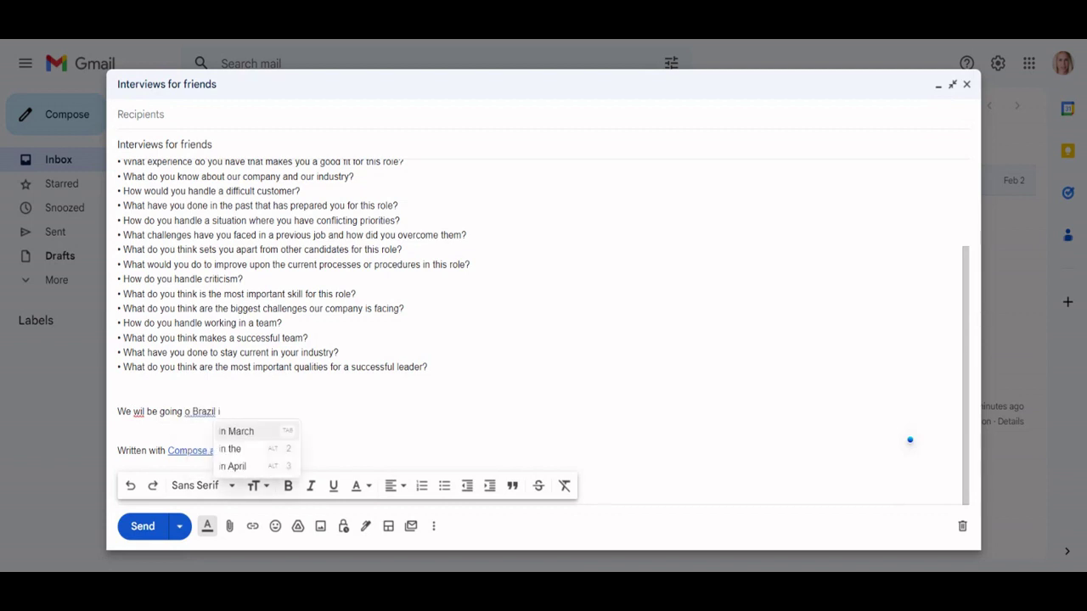
click(137, 413)
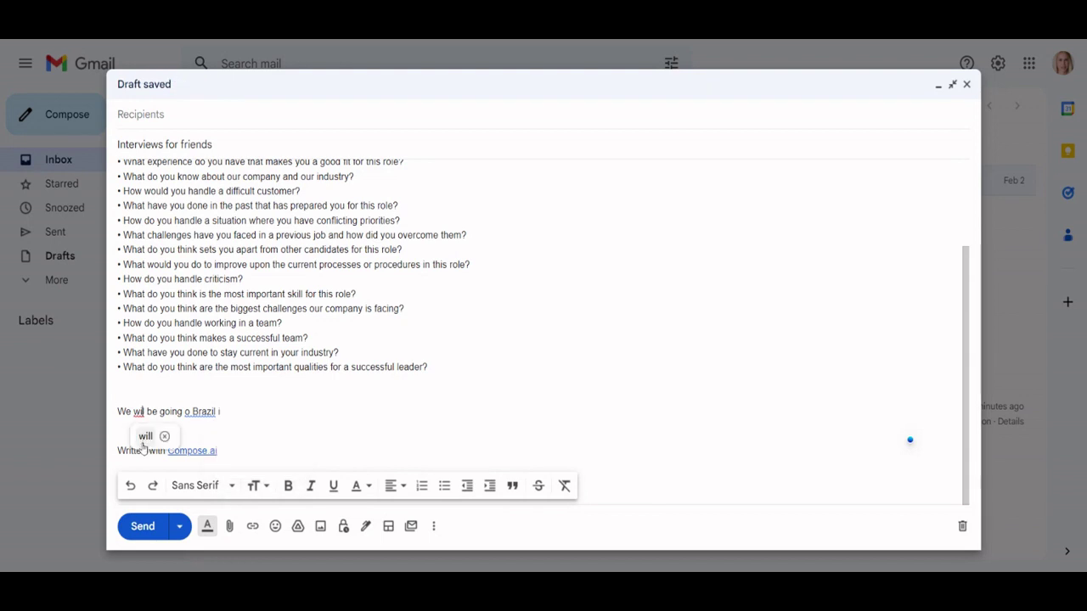
click(147, 437)
click(188, 413)
click(194, 436)
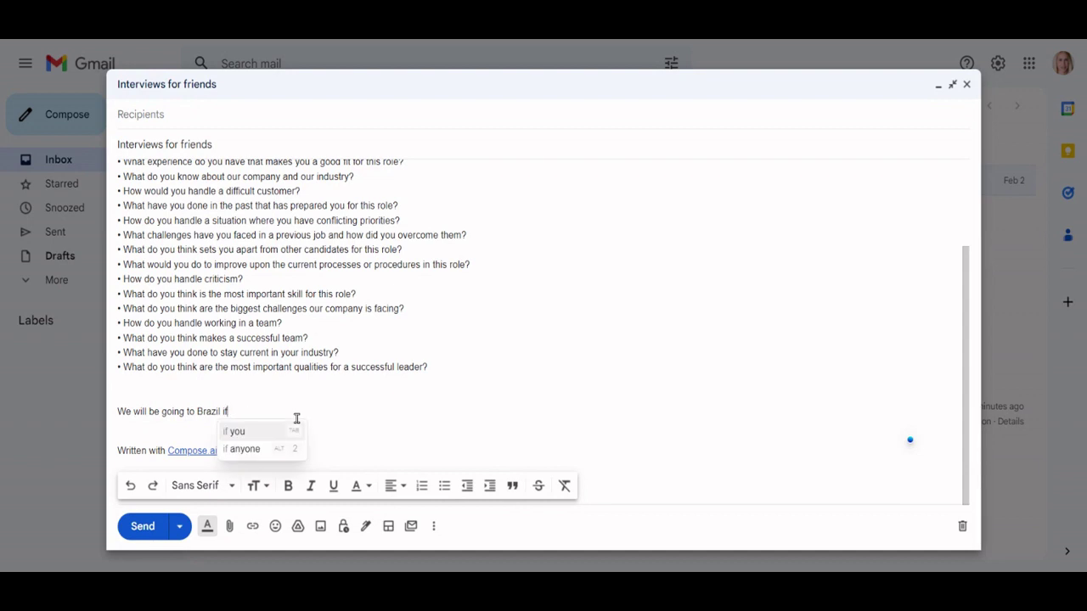
Step: Finish with 'you pass the interview stage. Here is why Brazil is so interesting'
text(you pass)
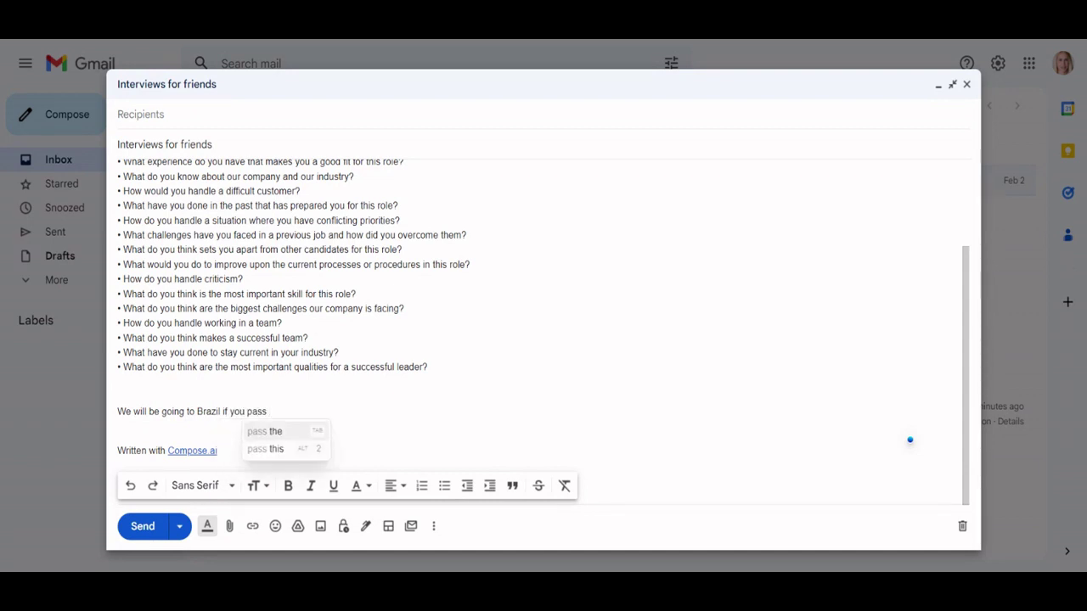
click(290, 431)
click(306, 435)
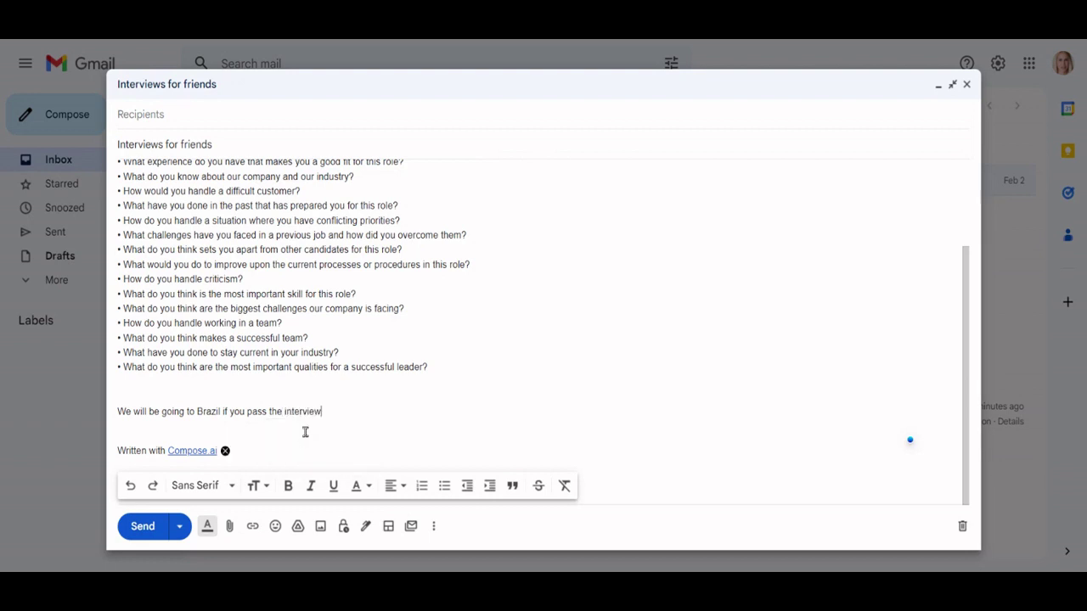
text(stage. Here)
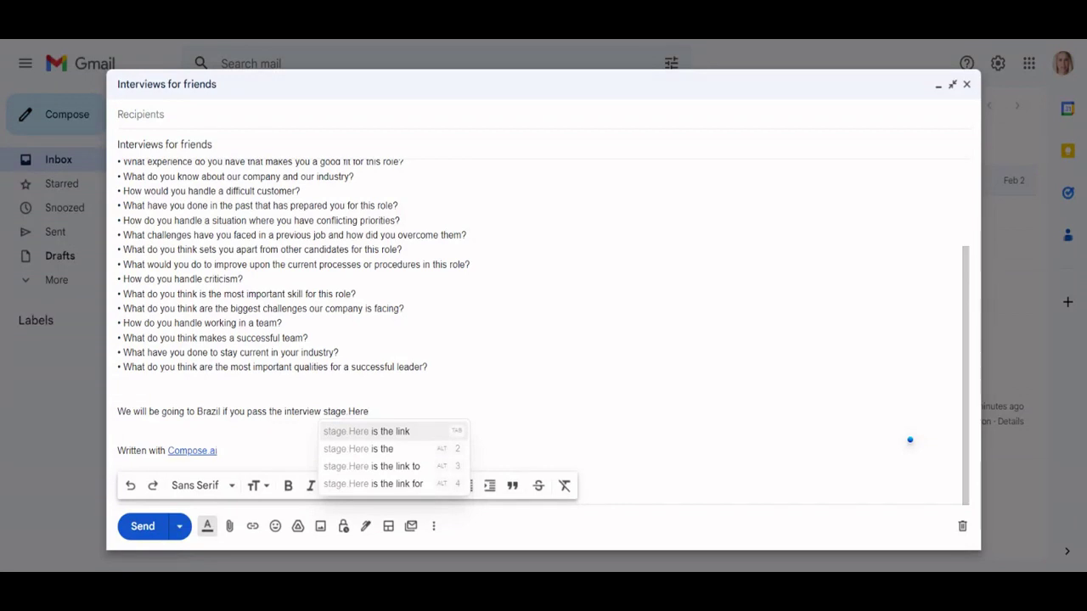
text( is )
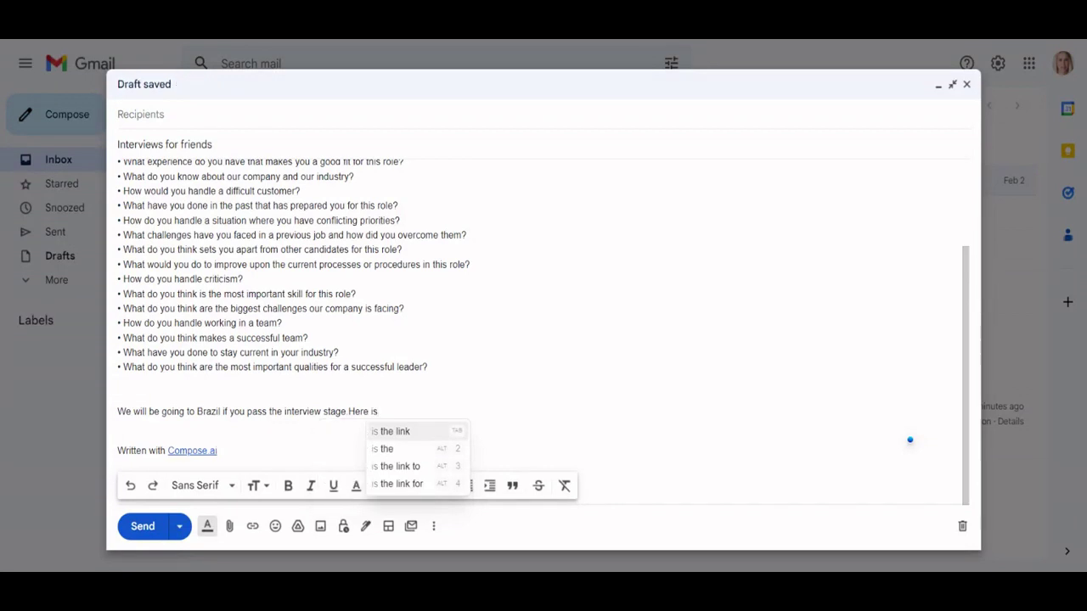
text(why)
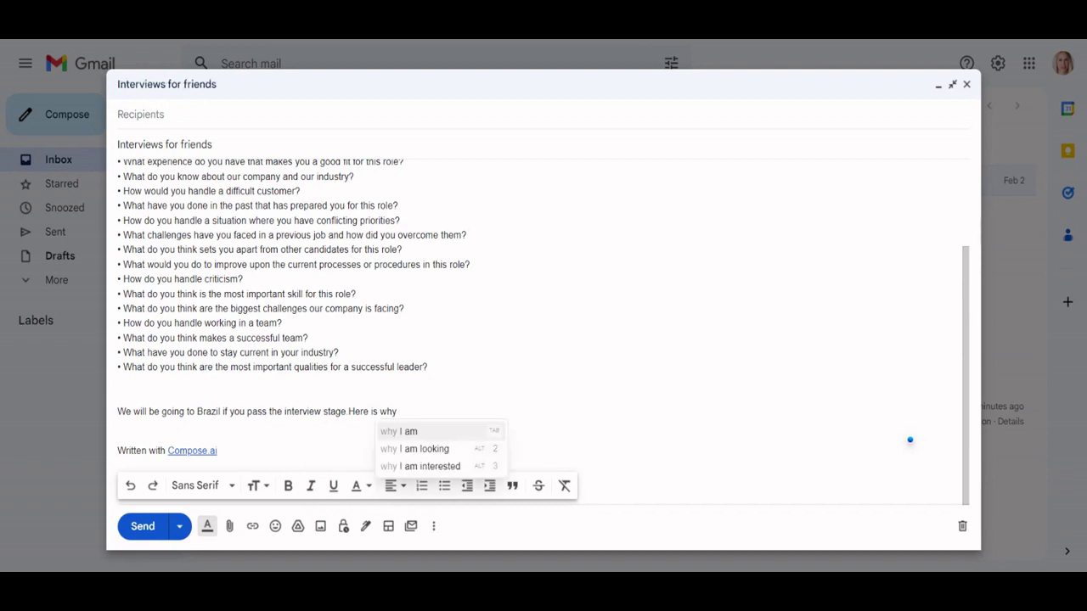
text( B)
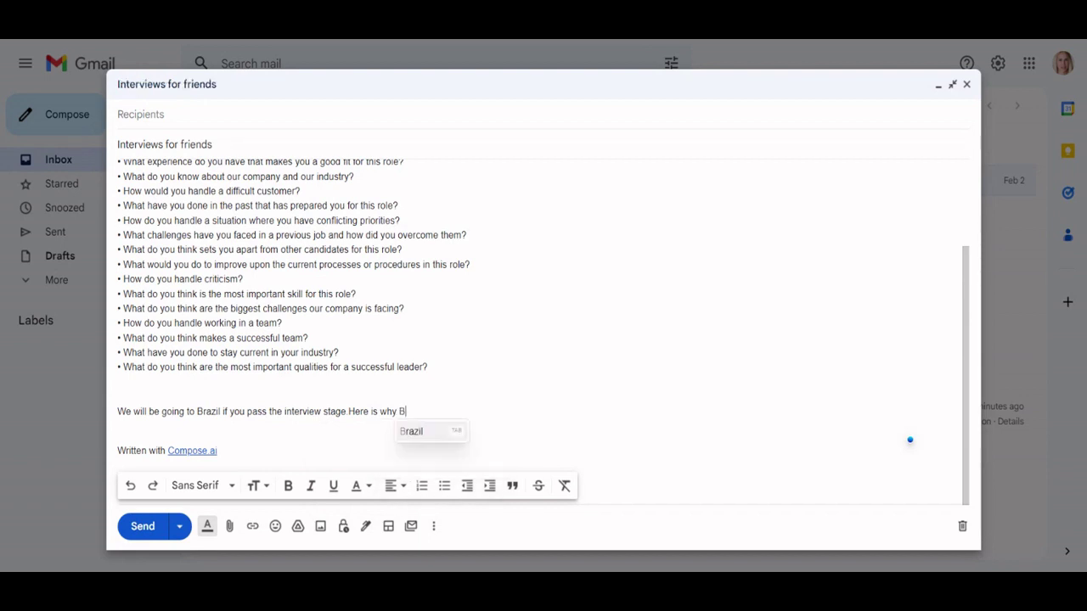
text(razil)
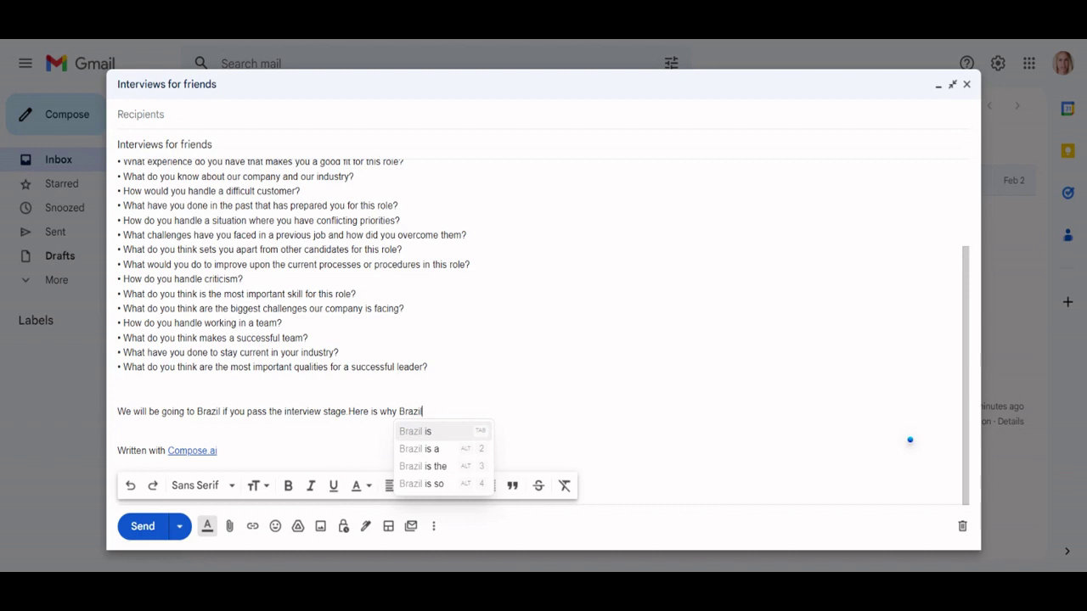
click(405, 431)
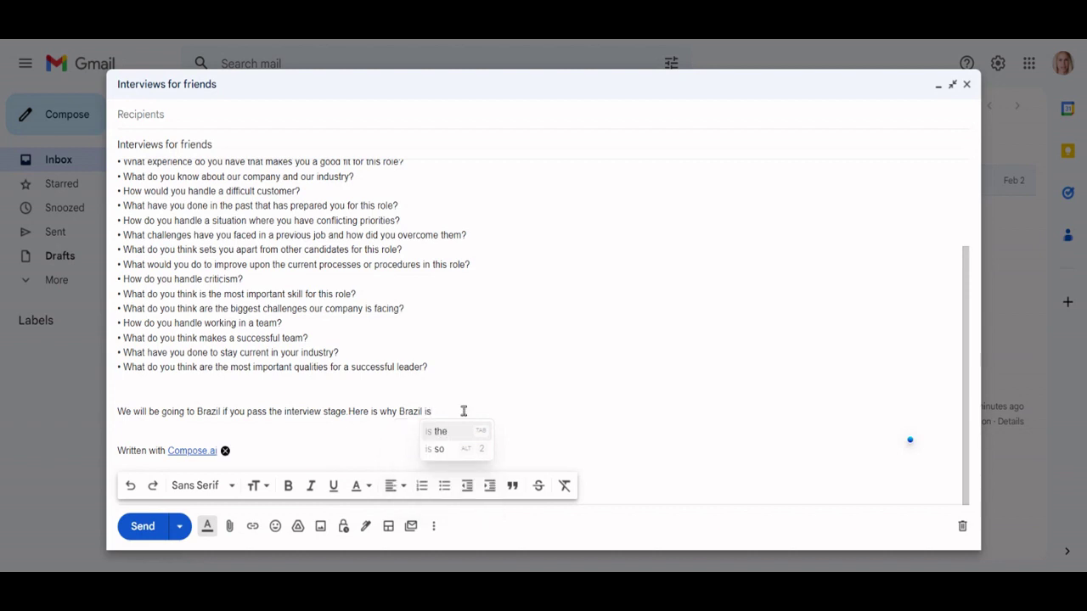
text(so)
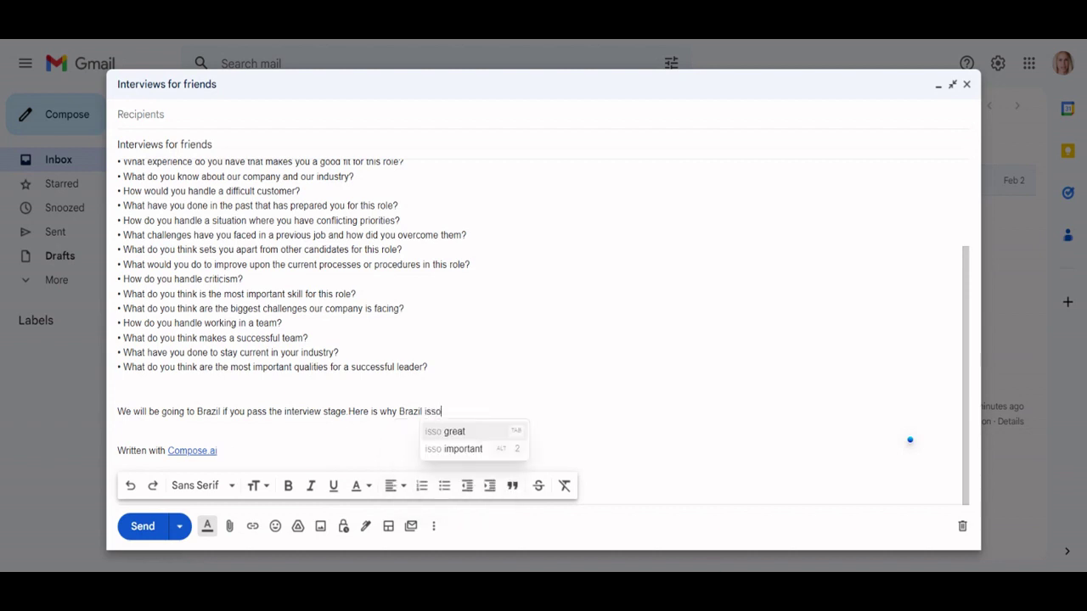
text( so)
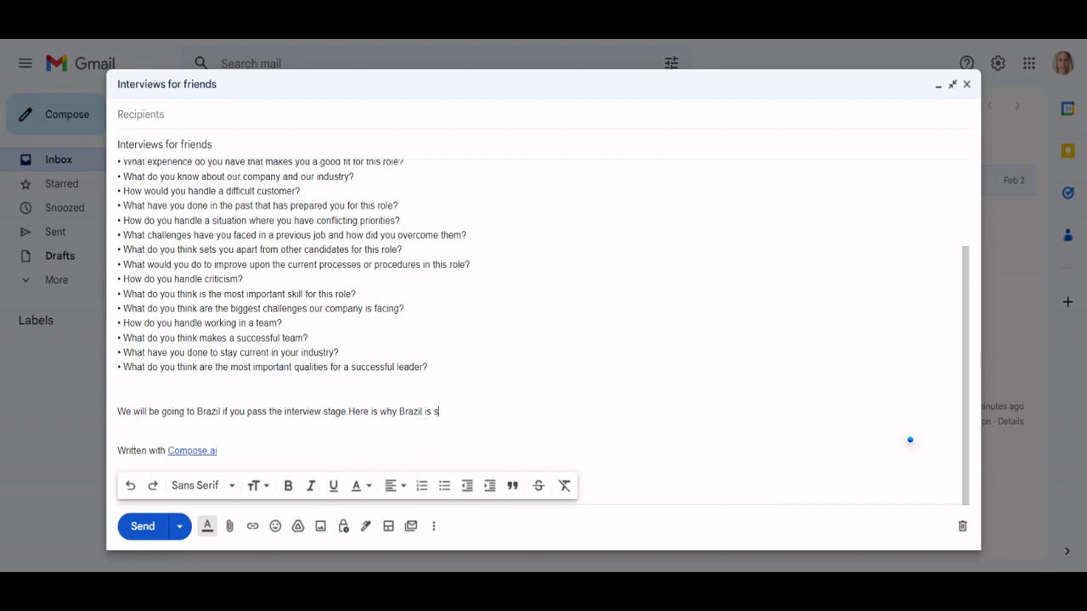
text(eresting)
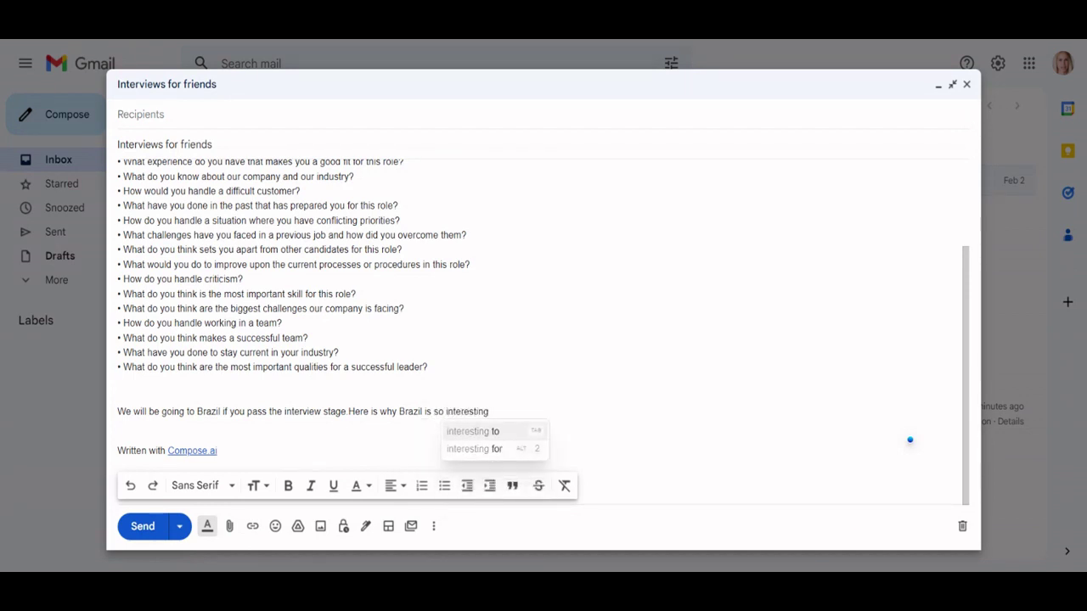
key(Return)
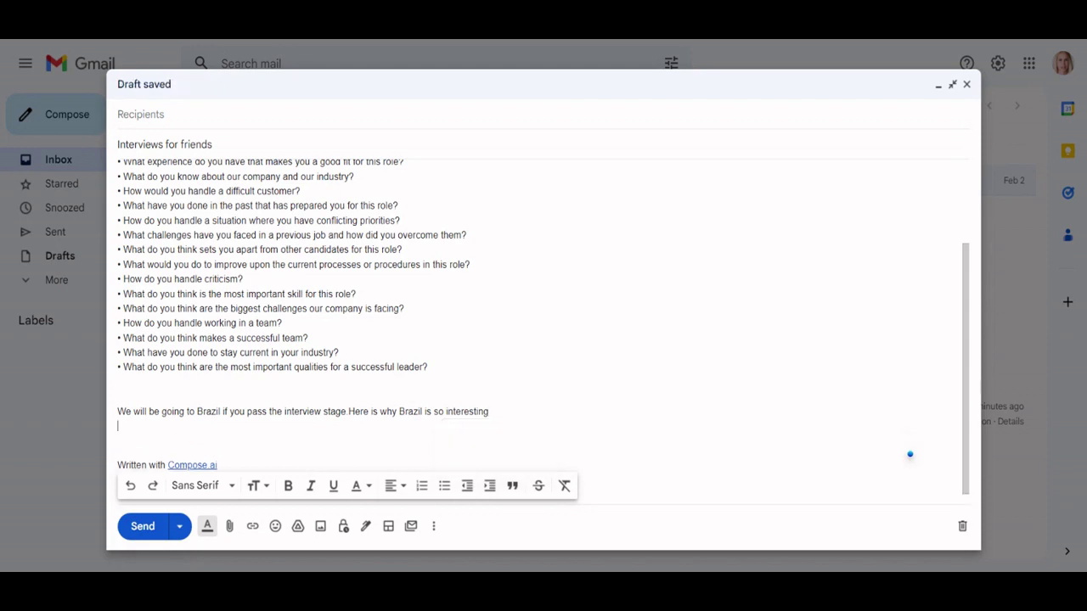
Step: Generate a Compose.ai paragraph about sightseeing in Brazil below the Brazil line
text(//)
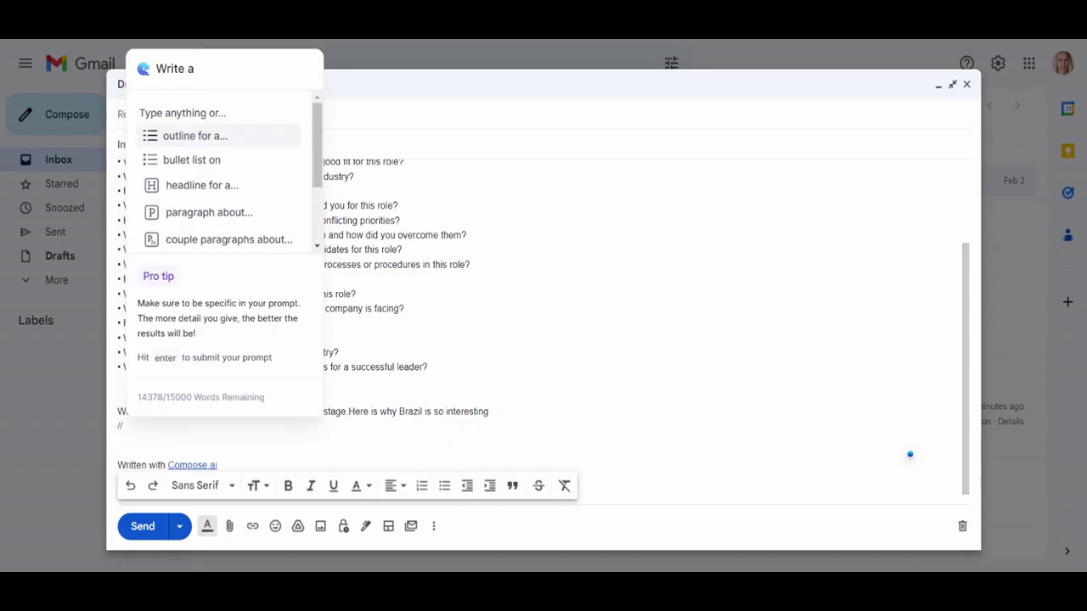
click(202, 212)
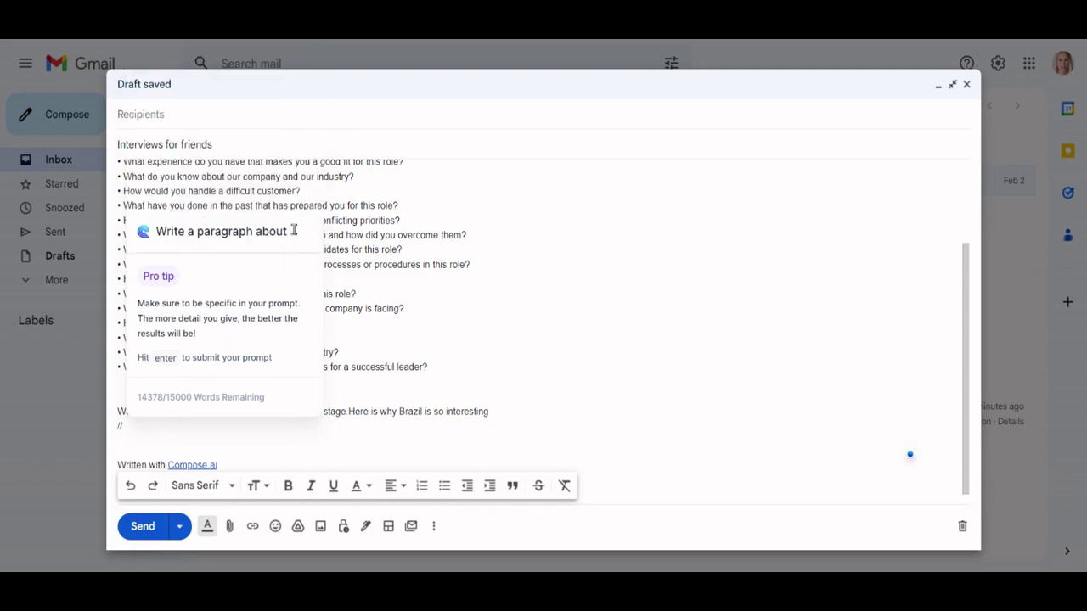
text(b)
key(BackSpace)
text(sightseeing )
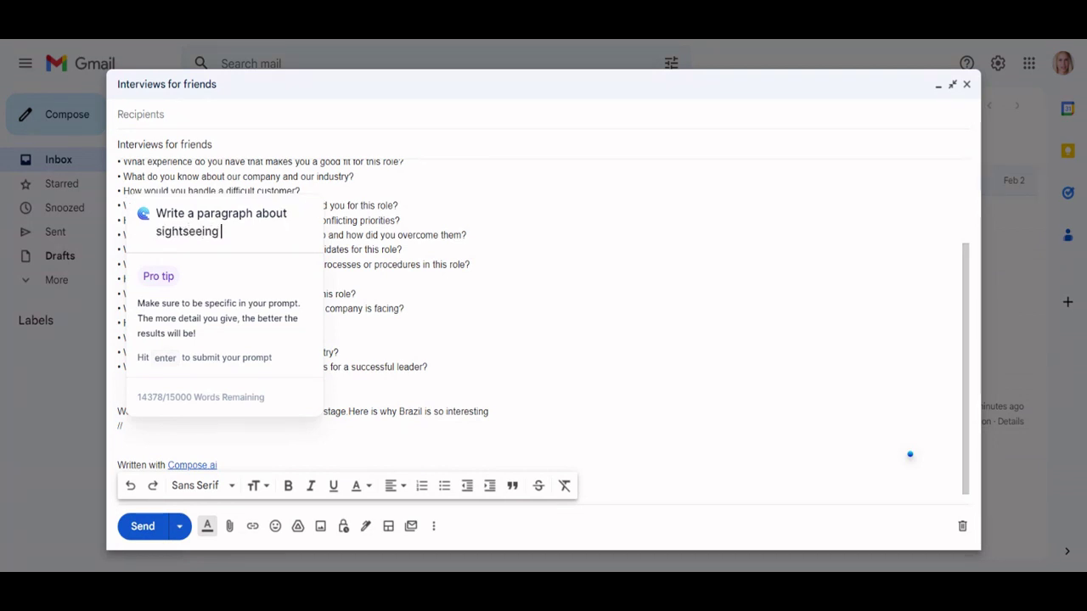
text(in b)
key(BackSpace)
text(Brazil)
key(Return)
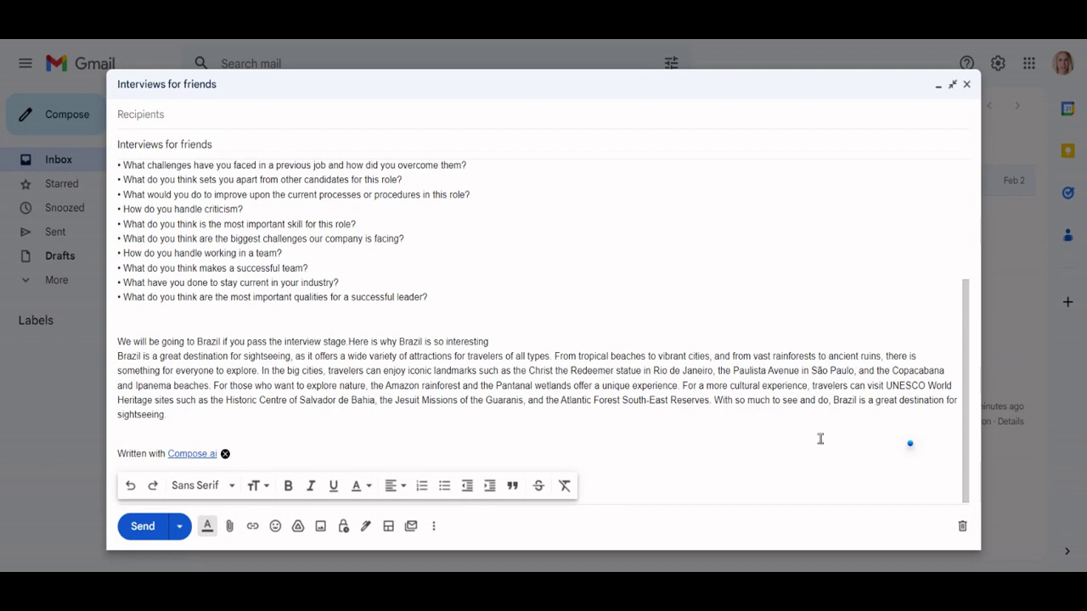
scroll(595, 382, down, 1)
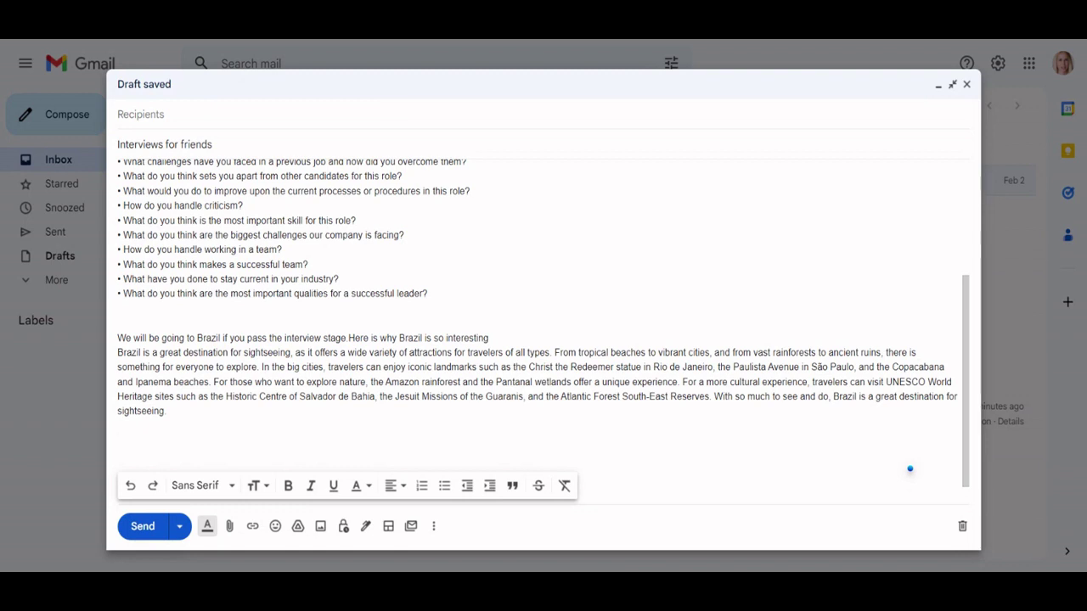
Step: Start a closing line reading 'Great see' under the sightseeing paragraph
text(Great see)
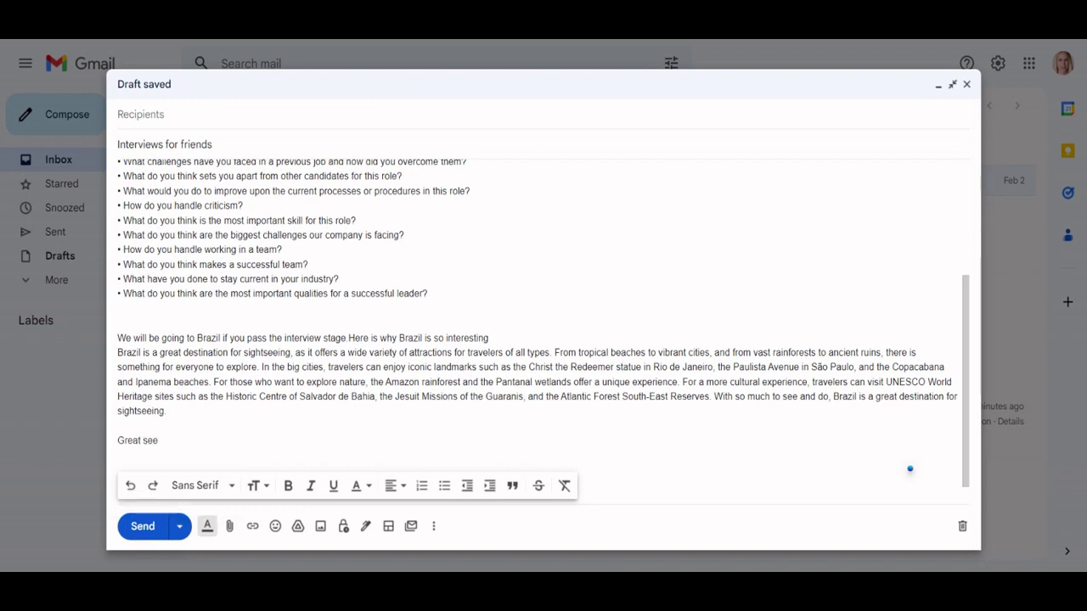